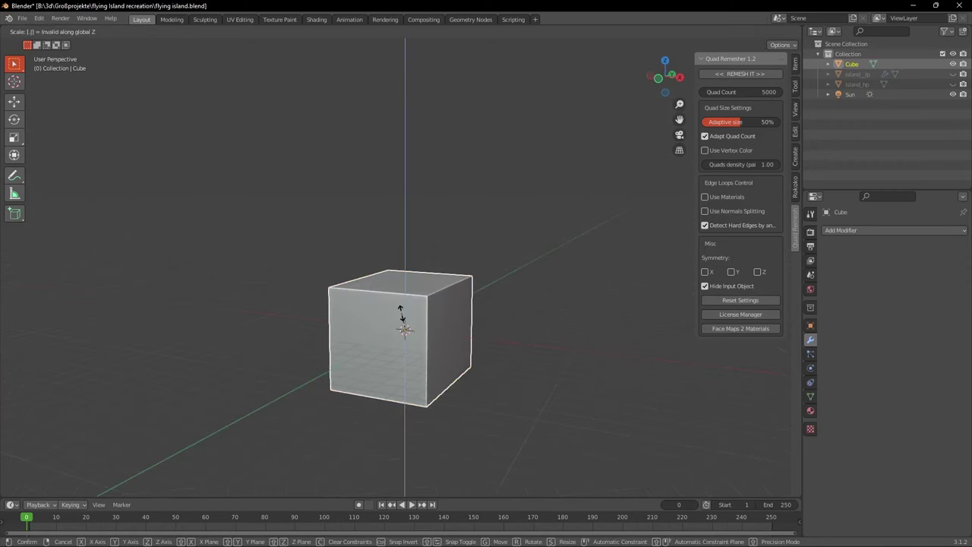
Extrude the cube's top face upward and scale it narrower along X.
key("e")
key("s")
key("x")
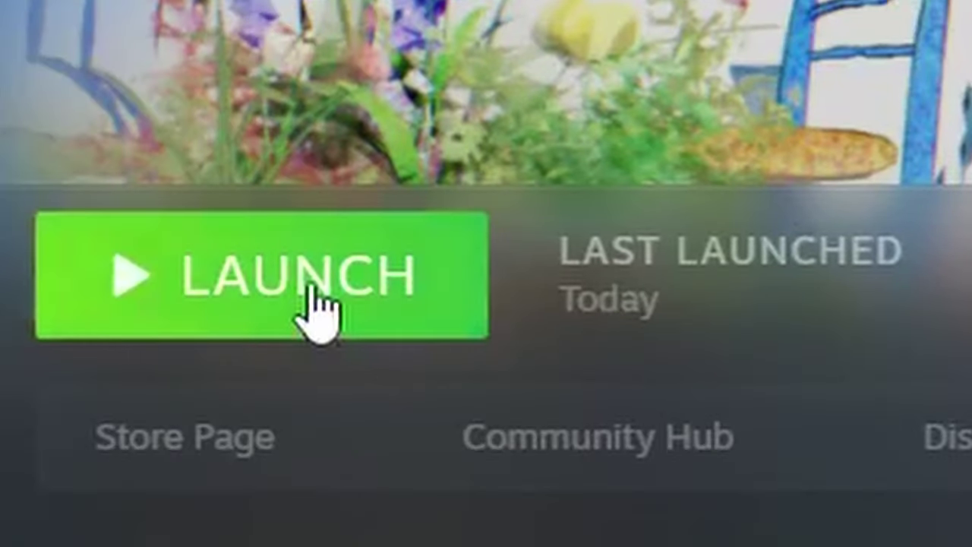
Back in Blender, switch viewport lighting to the red MatCap and orbit the cube.
left_click(319, 304)
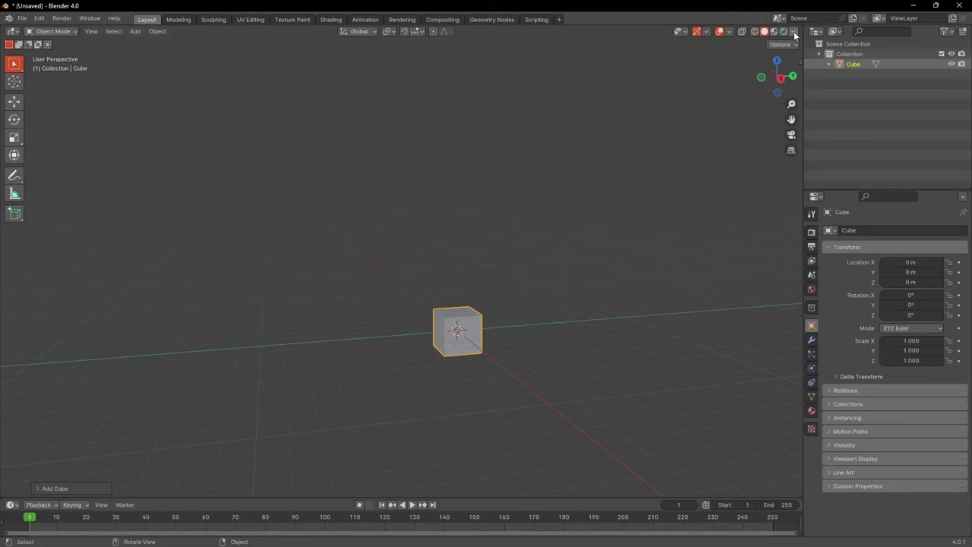
left_click(793, 31)
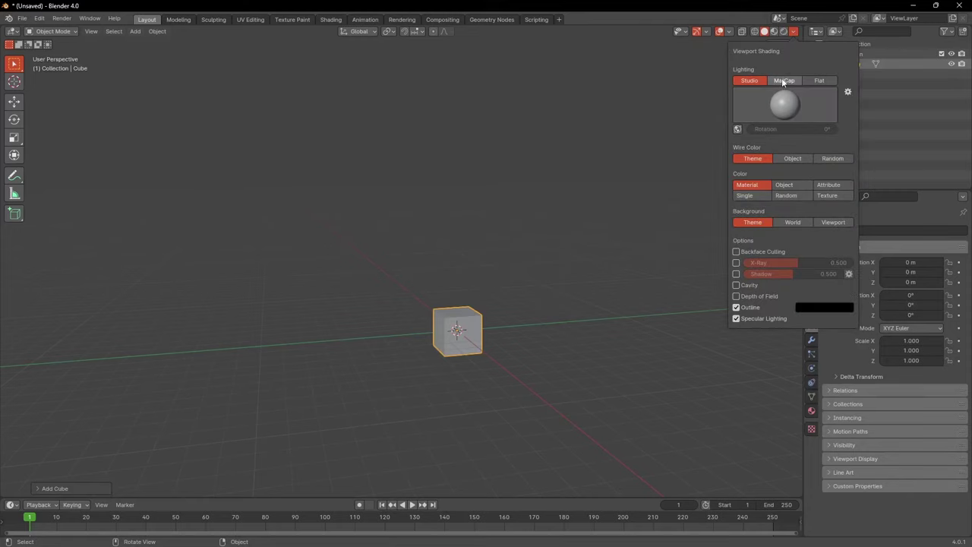
left_click(783, 80)
left_click(785, 110)
left_click(636, 170)
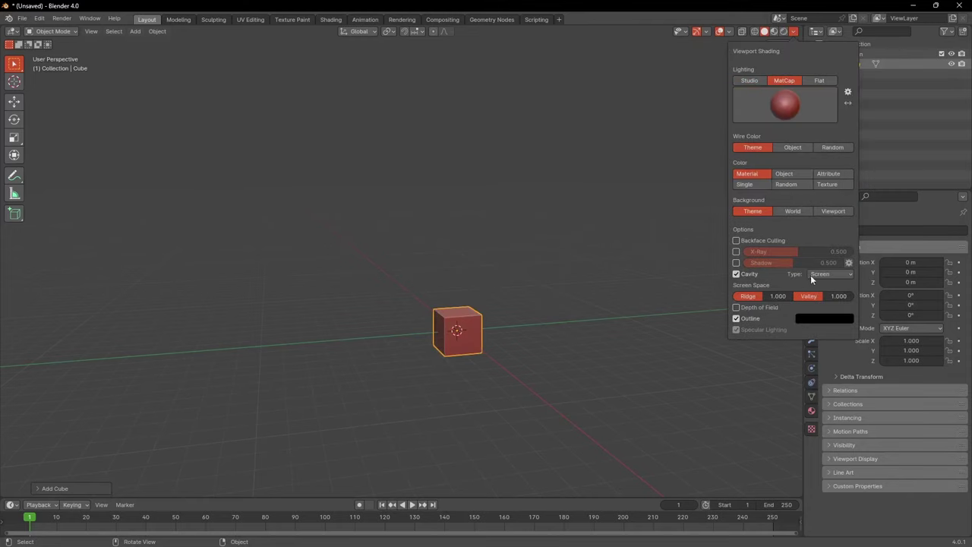
mouse_move(828, 305)
middle_mouse_down()
mouse_move(751, 260)
mouse_move(747, 297)
mouse_move(572, 293)
middle_mouse_up()
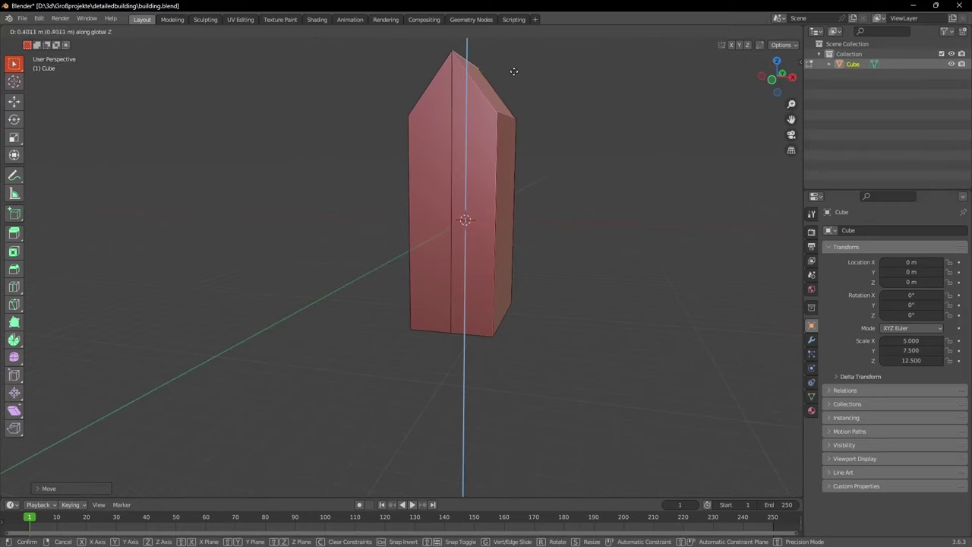
Shift a new block along X, play the animation, and save the building file.
left_click(516, 83)
key("Tab")
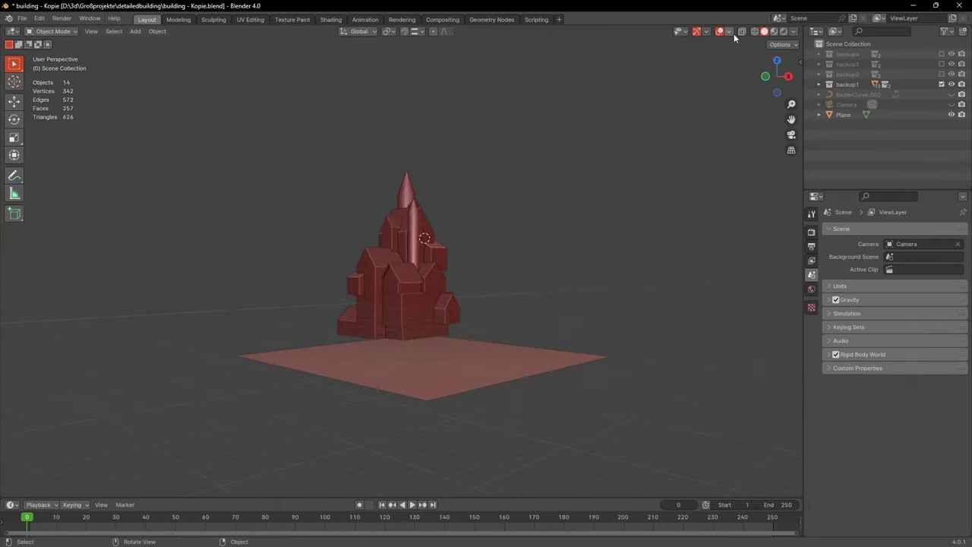
key("space")
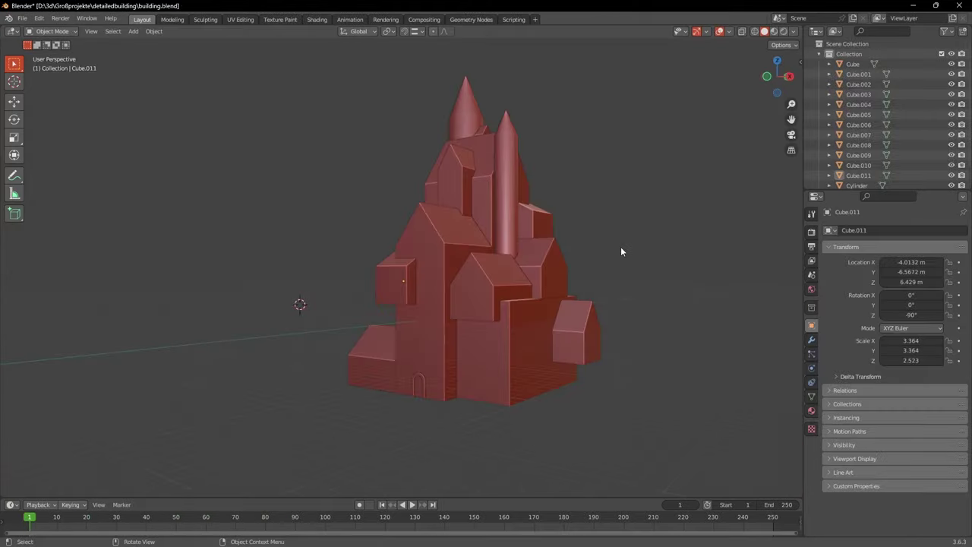
middle_click_drag(622, 252, 588, 295)
key("ctrl+s")
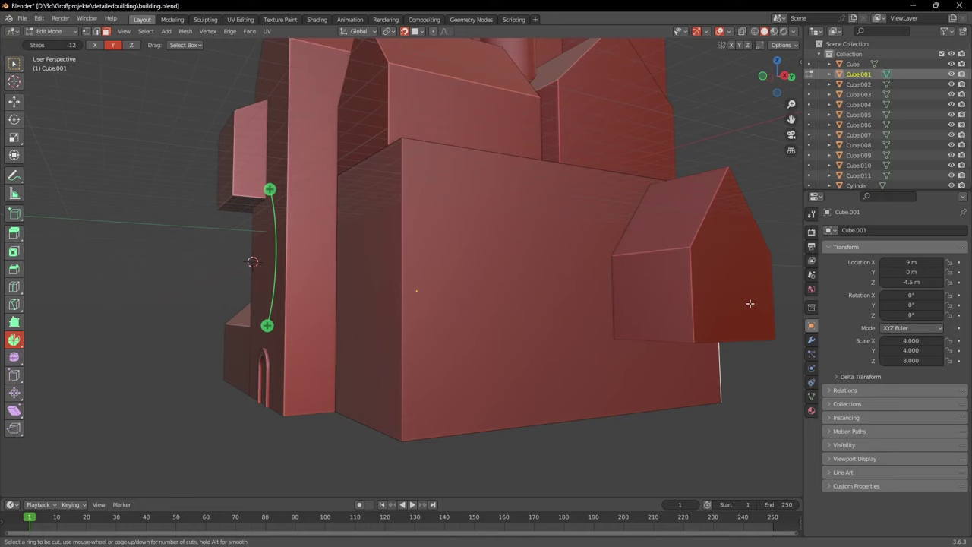
Loop-cut the lower block and delete its bottom and lower side faces.
key("ctrl+r")
left_click(716, 298)
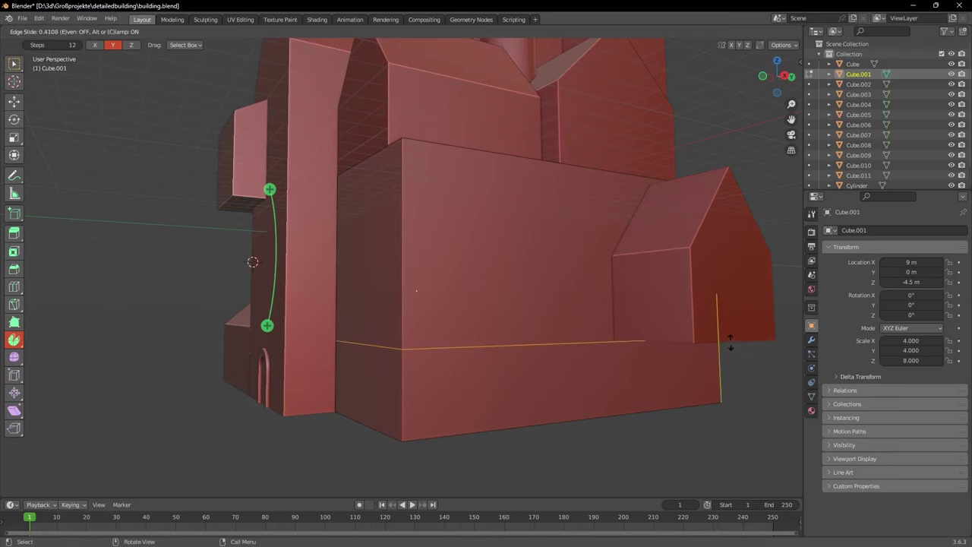
left_click(389, 371)
middle_click_drag(389, 371, 507, 476)
left_click(461, 356, "shift")
key("x")
left_click(464, 365)
Scale the extruded faces and move them along Z, then return to object mode.
left_click(657, 281)
key("z")
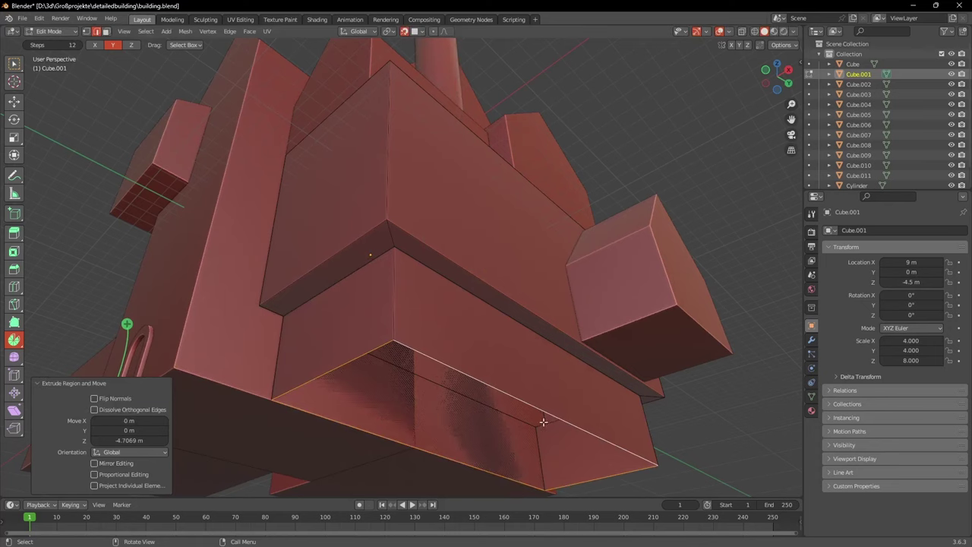
middle_click_drag(543, 422, 581, 321)
key("Tab")
scroll(662, 368, "down", 8)
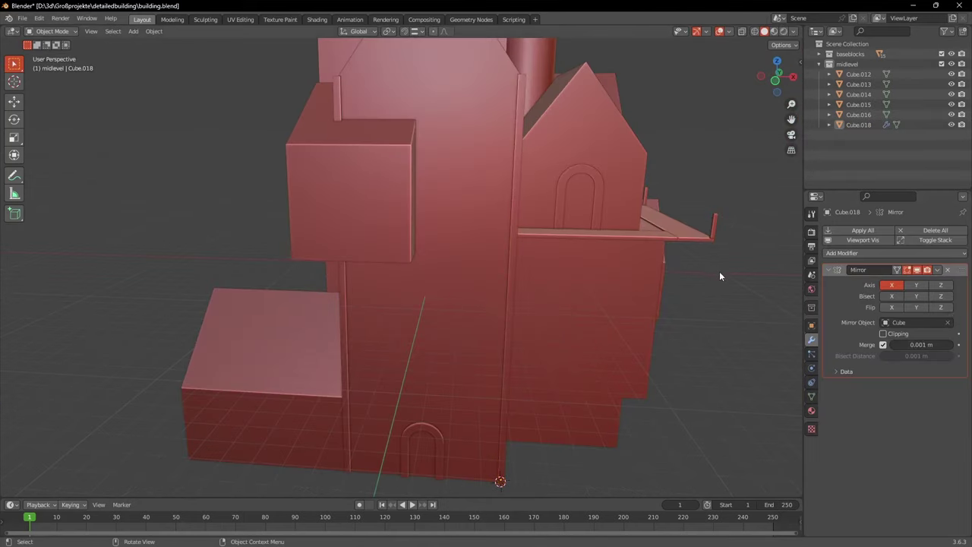
Spin the edge profile into a curved arch.
scroll(719, 271, "down", 5)
middle_click_drag(719, 271, 451, 288)
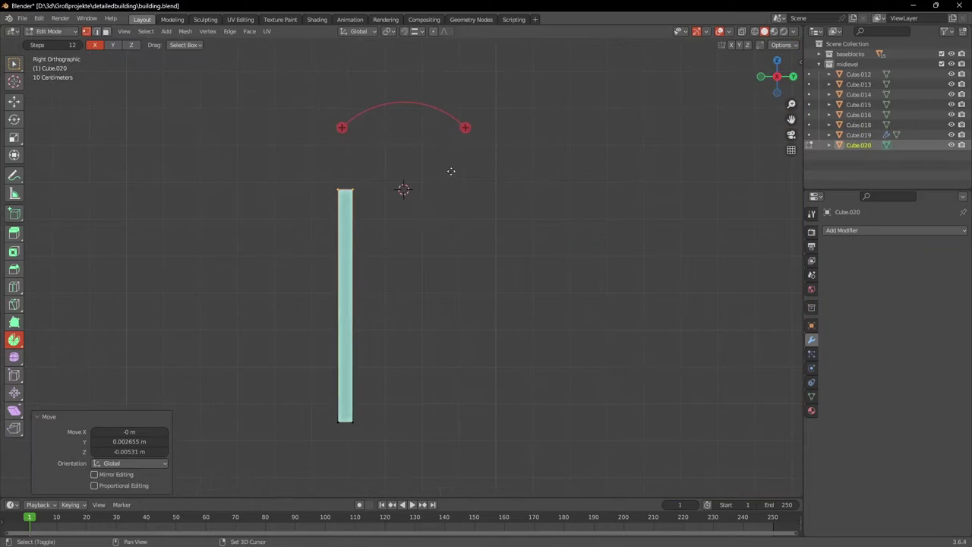
left_click_drag(465, 126, 478, 142)
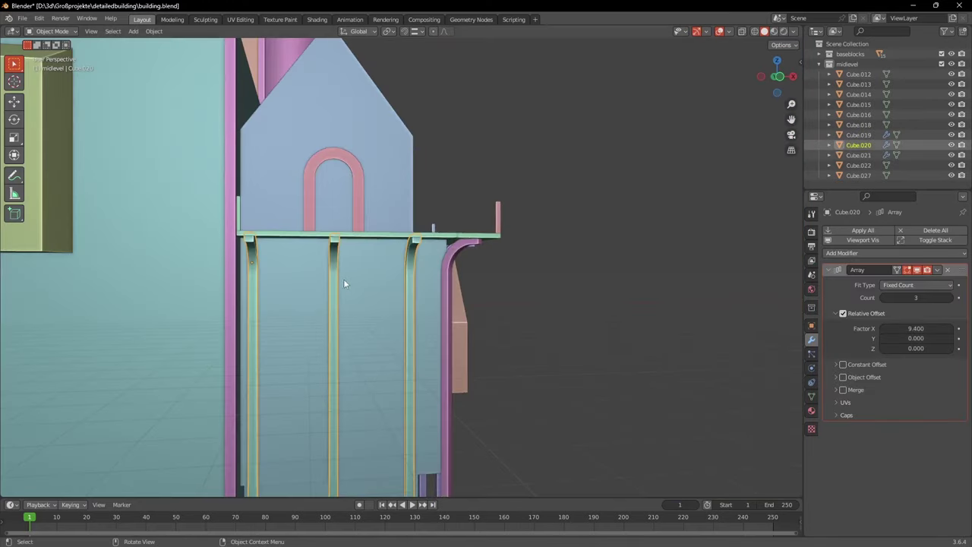
left_click(332, 279)
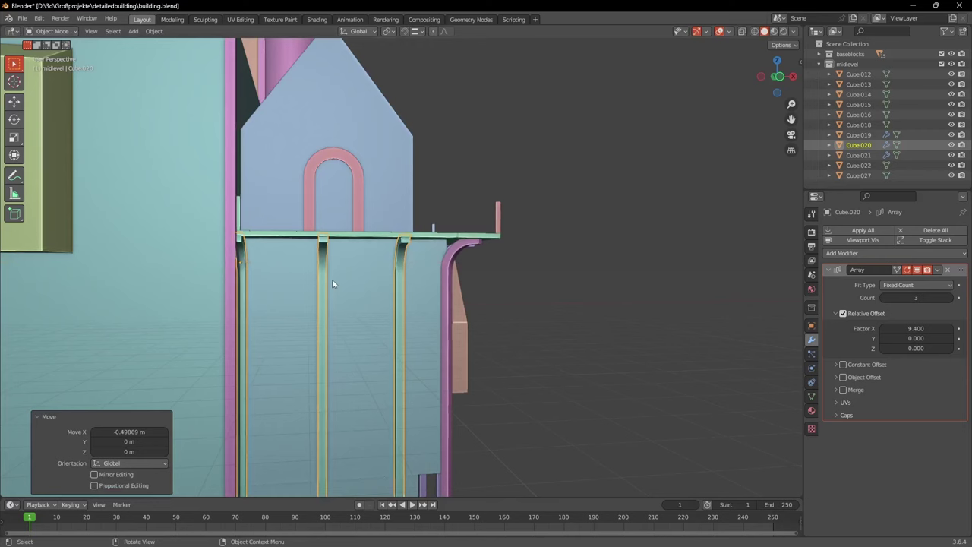
left_click(613, 305)
middle_click_drag(613, 305, 478, 303)
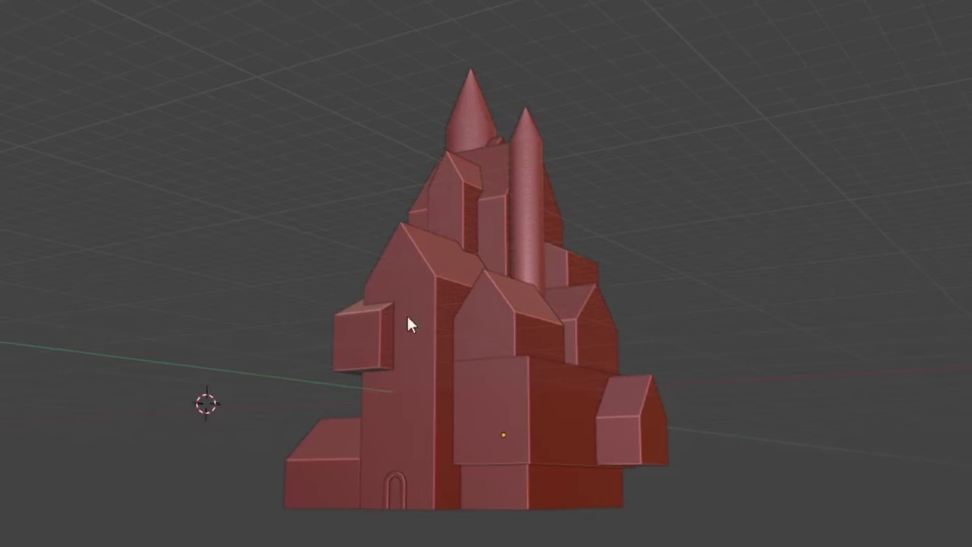
Increase the Array count of arched supports and move the curved bracket along Y.
left_click_drag(916, 297, 926, 297)
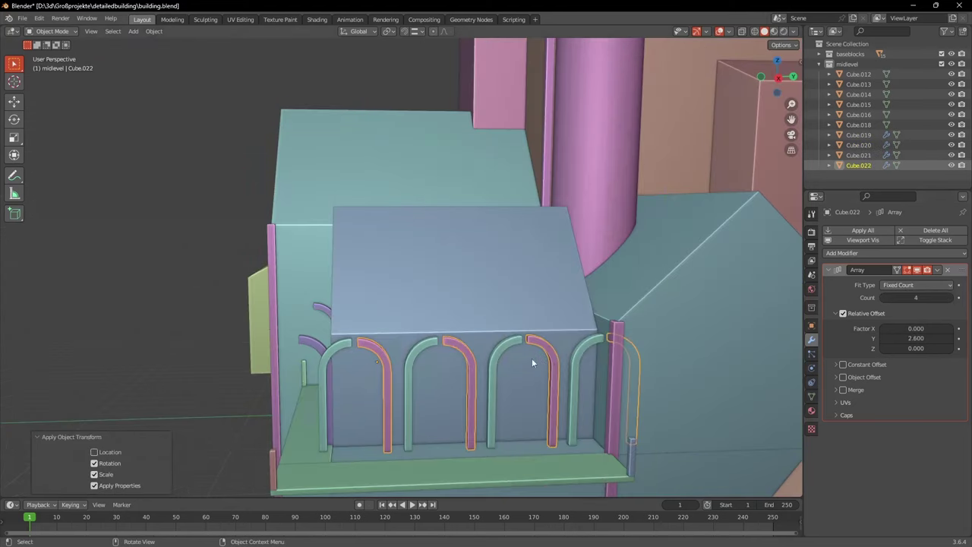
scroll(531, 357, "up", 3)
key("g")
key("y")
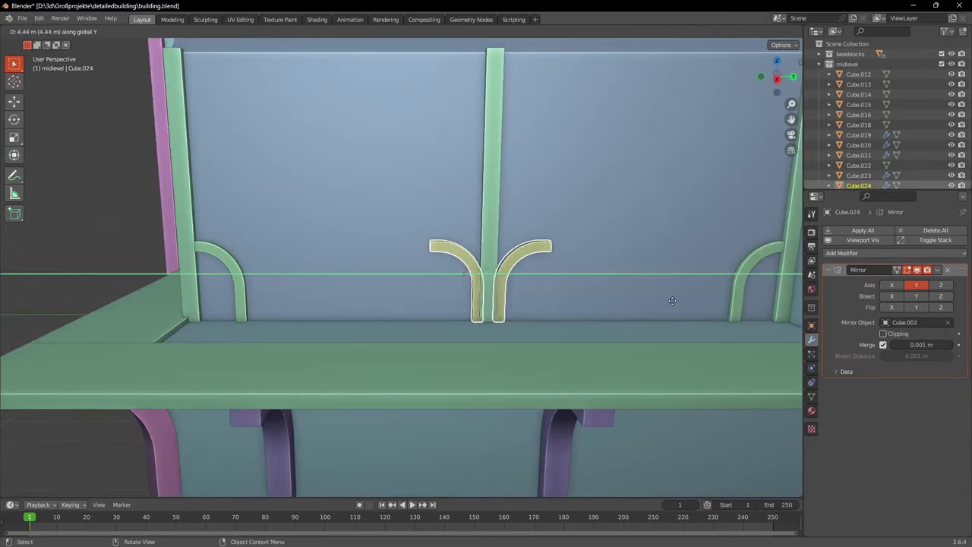
Stretch the thin post vertically and move a piece on the house gable.
key("s")
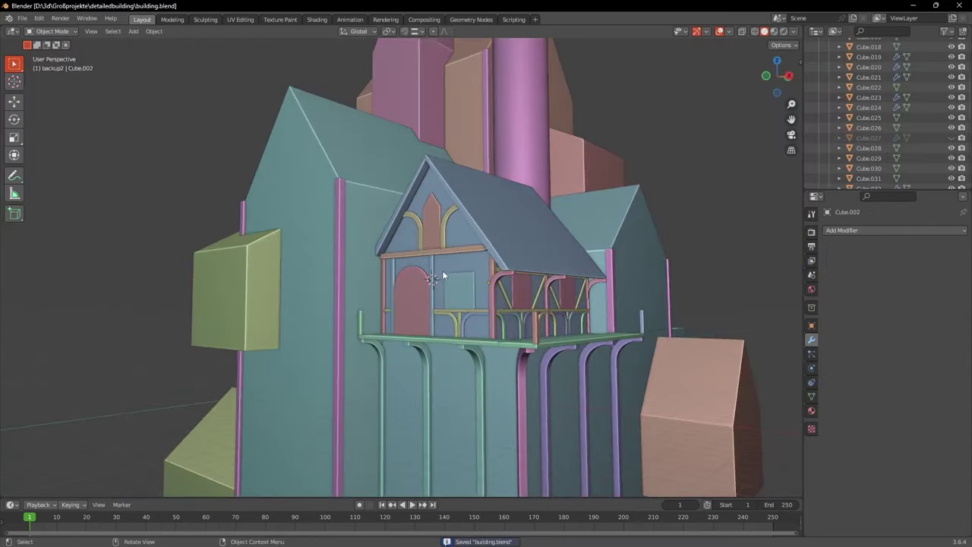
middle_click_drag(442, 270, 489, 271)
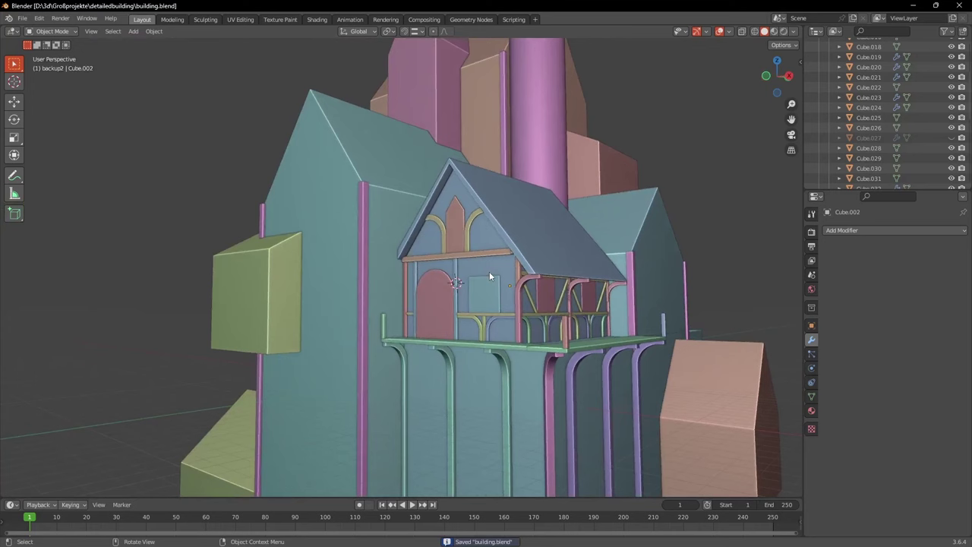
key("g")
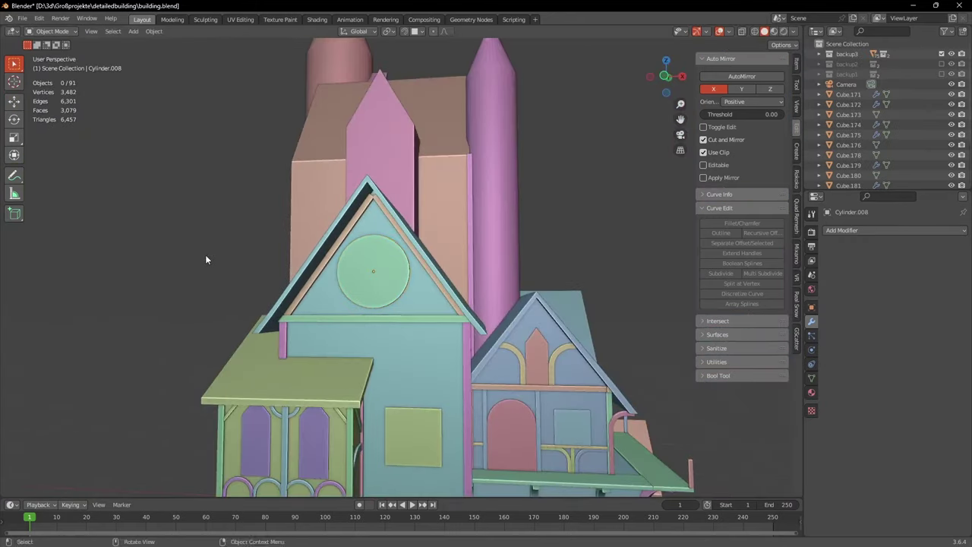
middle_click_drag(207, 256, 253, 255)
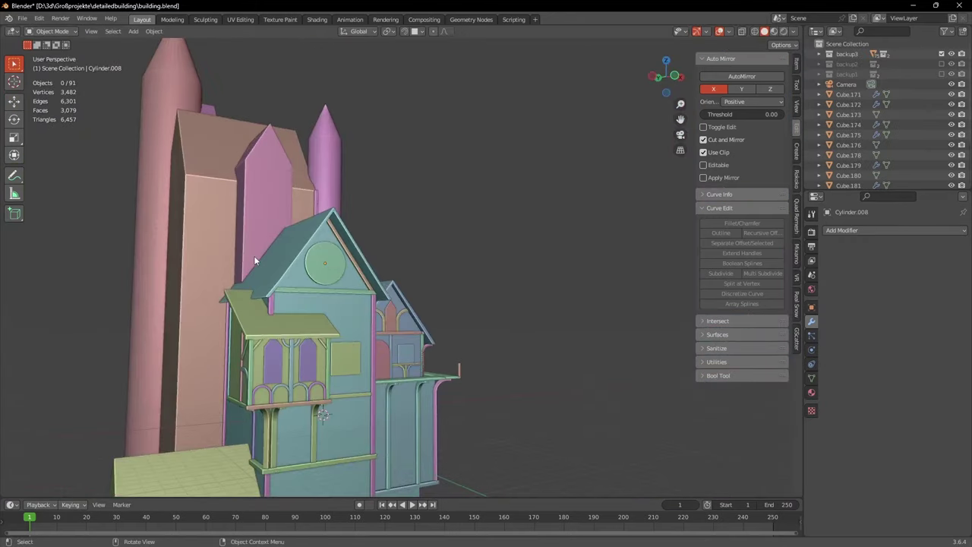
key("KP_0")
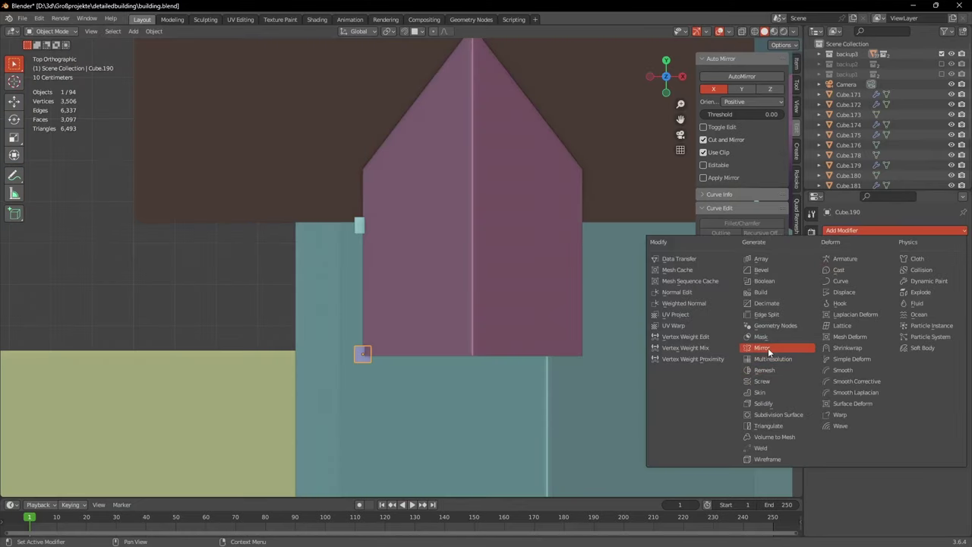
Add a Mirror modifier to the post and copy its modifiers onto the small cyan post.
left_click(769, 348)
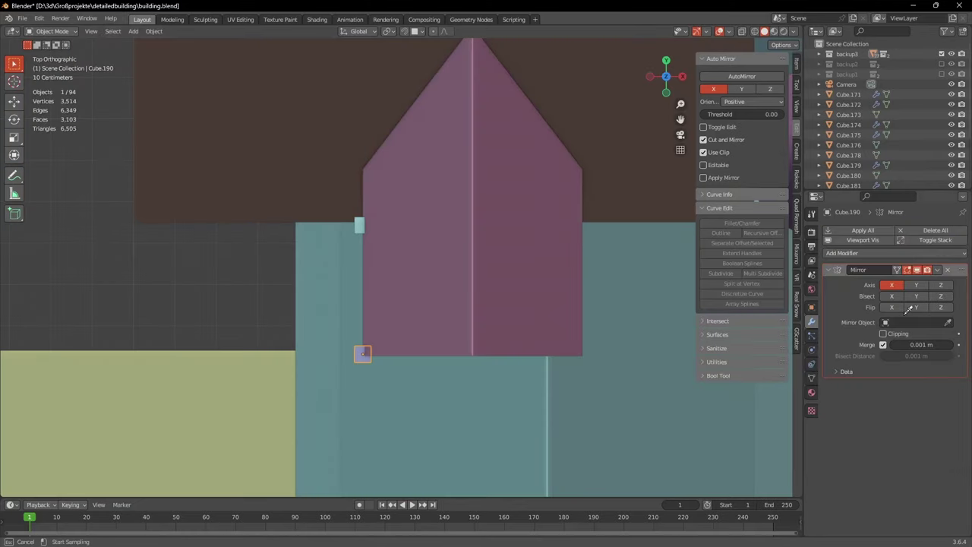
left_click(359, 225, "shift")
key("ctrl+l")
left_click(345, 440)
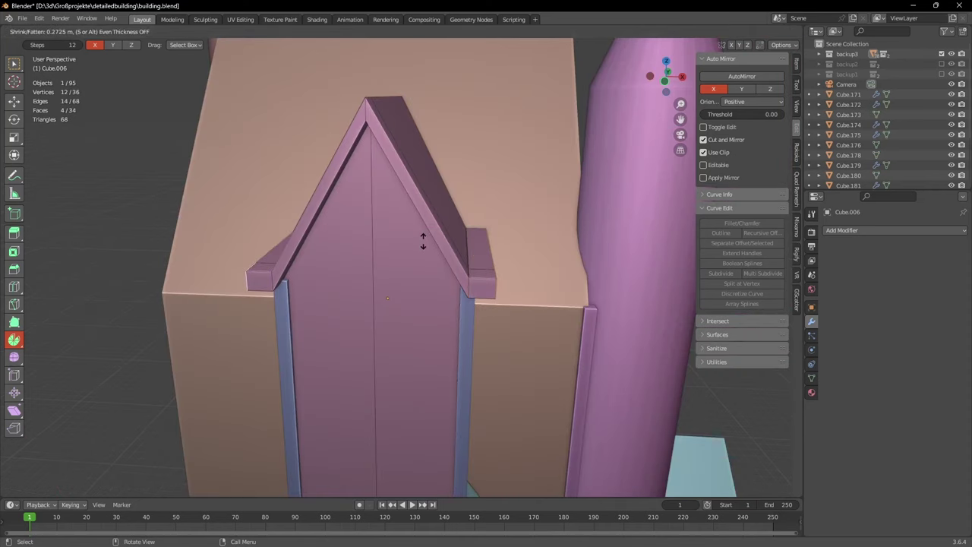
Thicken, narrow and reposition the roof trim, moving it vertically in front view.
left_click(423, 241)
key("KP_1")
key("s")
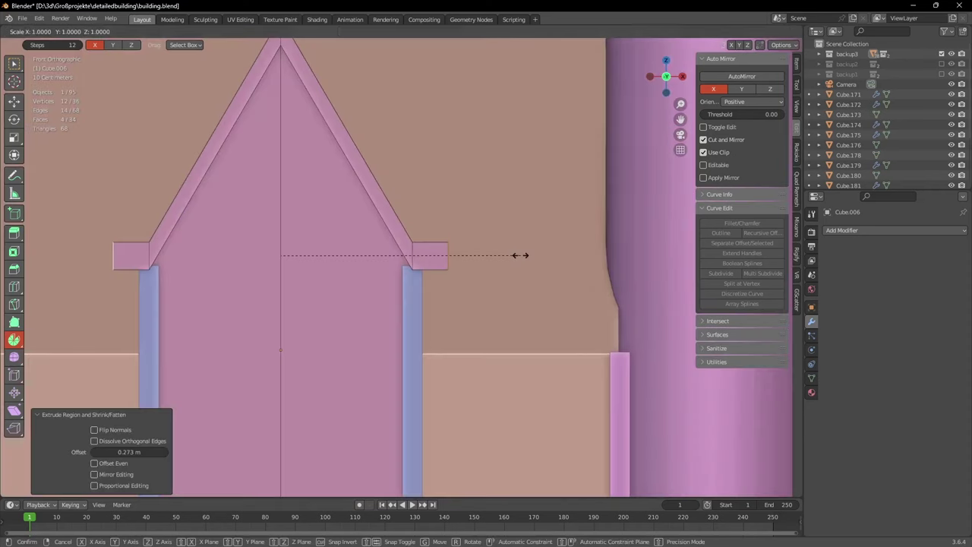
left_click(506, 254)
key("g")
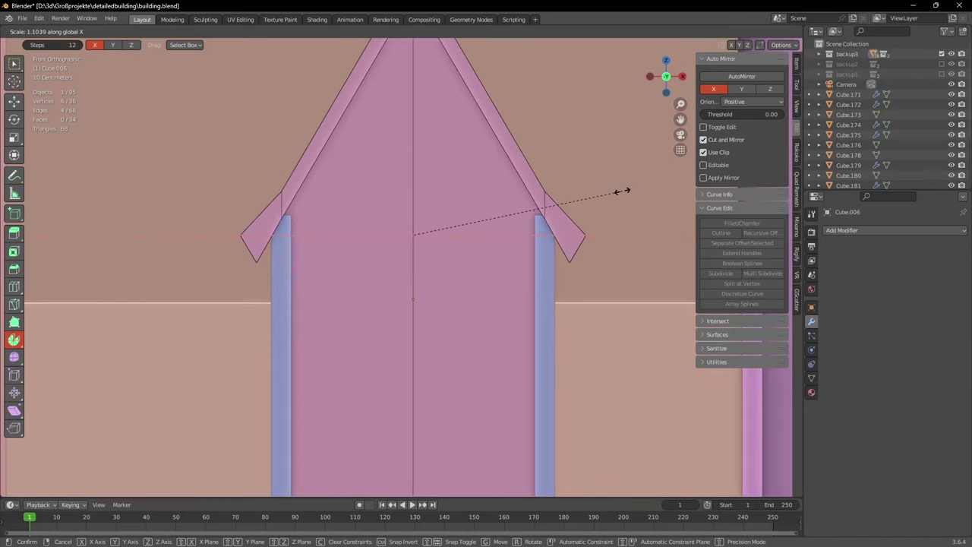
left_click(619, 193)
key("g")
key("z")
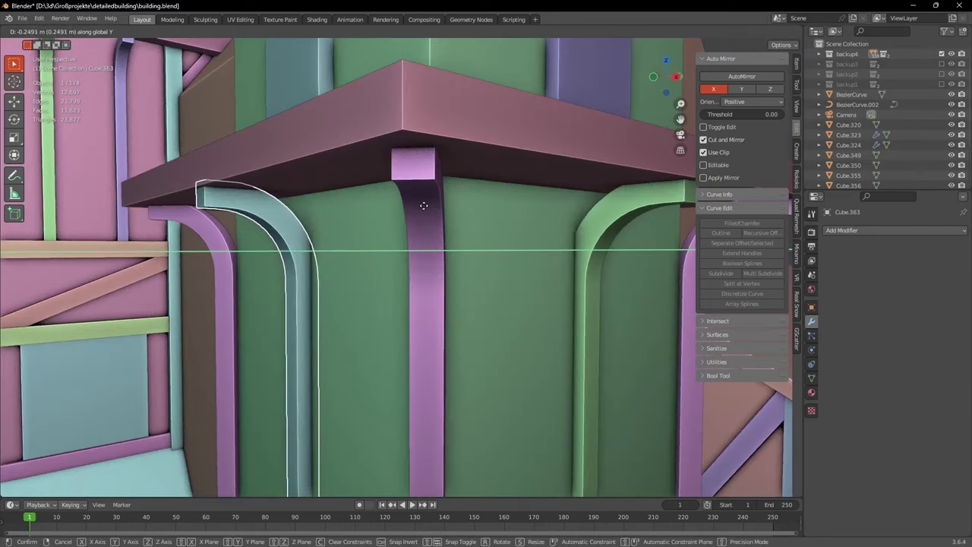
Select the ledge piece and save the building file.
left_click(382, 230)
scroll(455, 274, "down", 4)
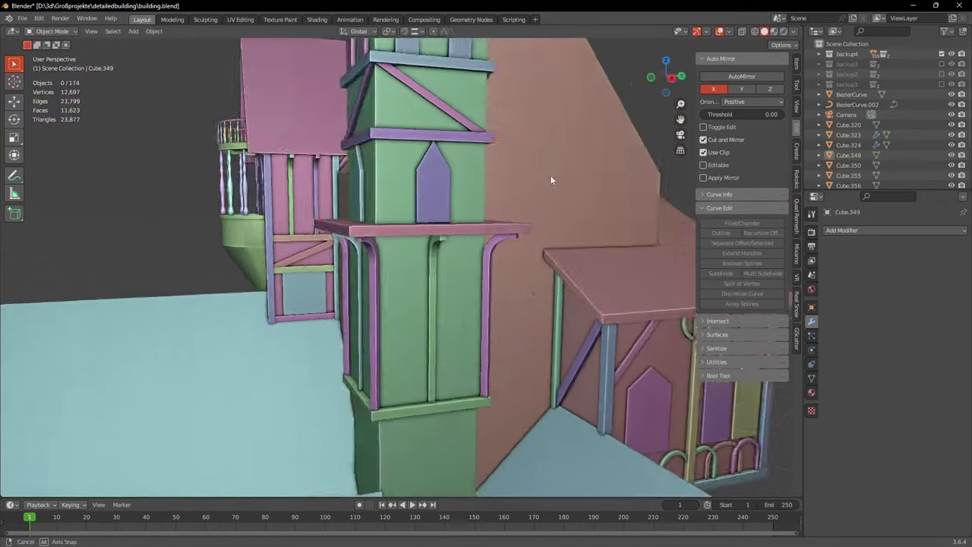
key("ctrl+s")
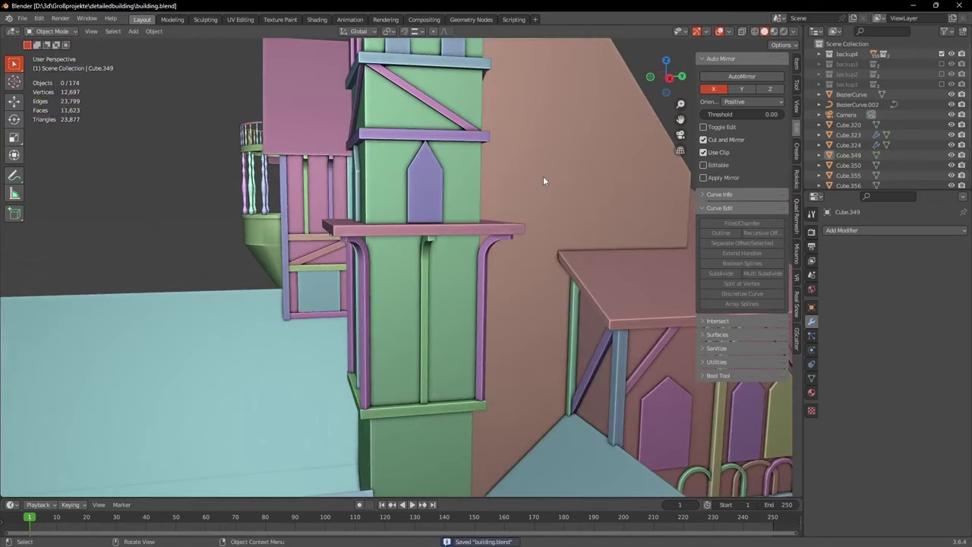
left_click(430, 234)
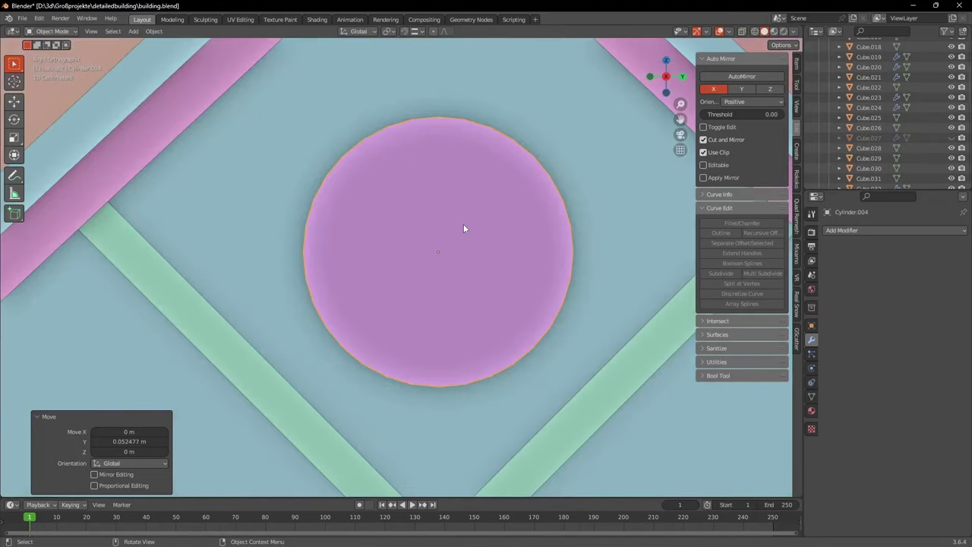
scroll(459, 239, "down", 7)
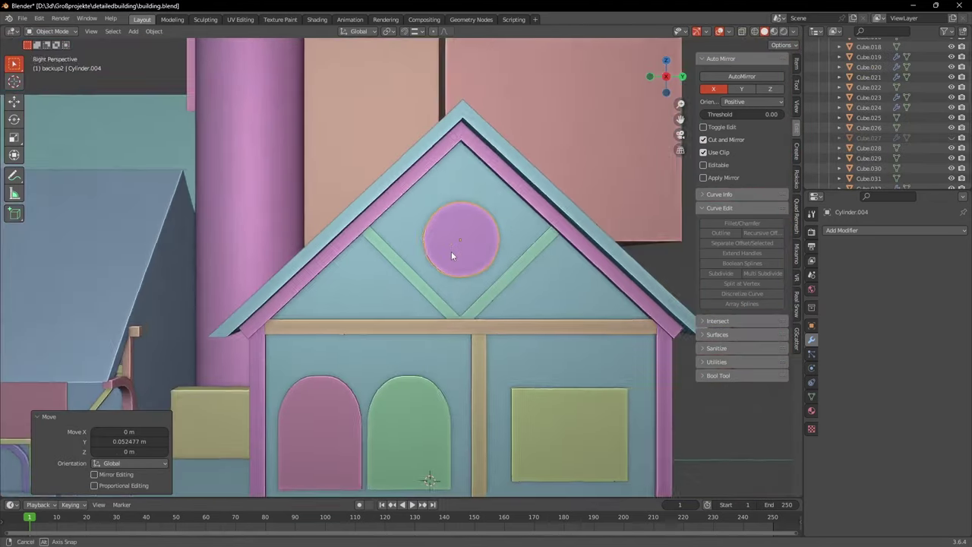
middle_click_drag(451, 253, 503, 254)
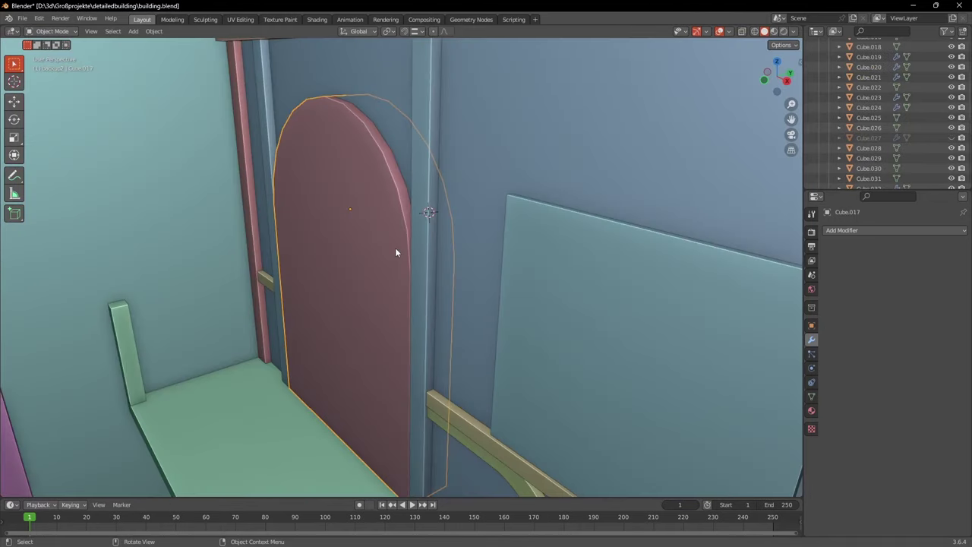
scroll(425, 245, "down", 5)
Cut the pink window shapes out of tower wall Cube.001 with a BoolTool Difference.
left_click(468, 240)
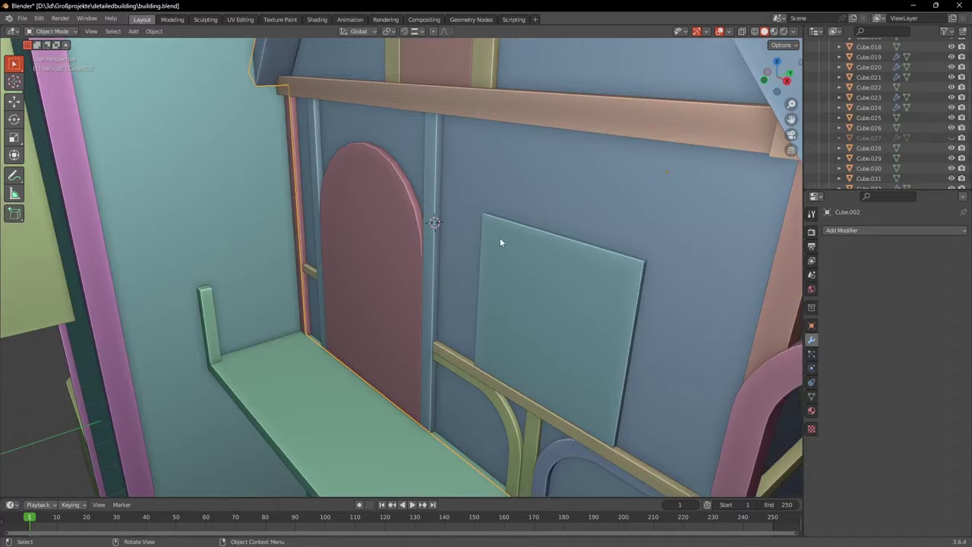
middle_click_drag(500, 239, 729, 255)
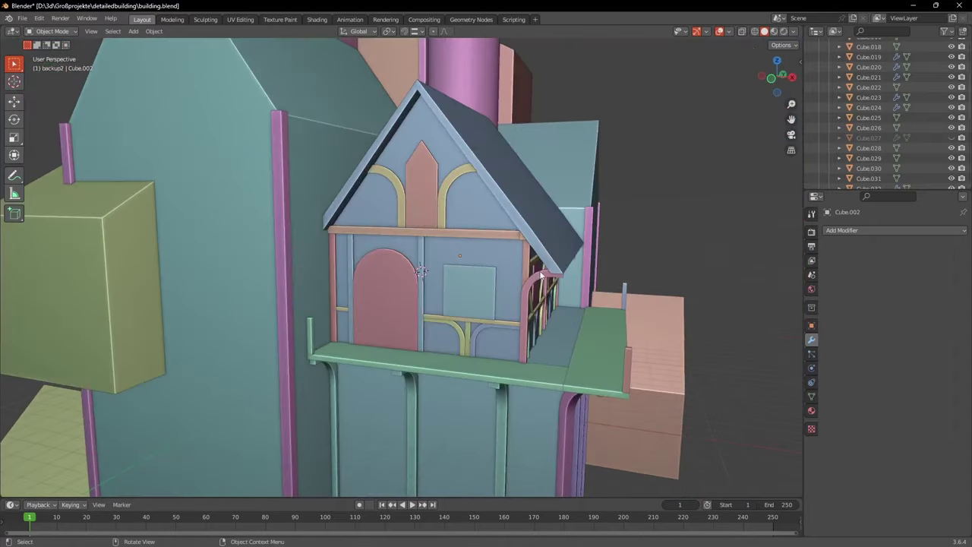
scroll(728, 255, "down", 3)
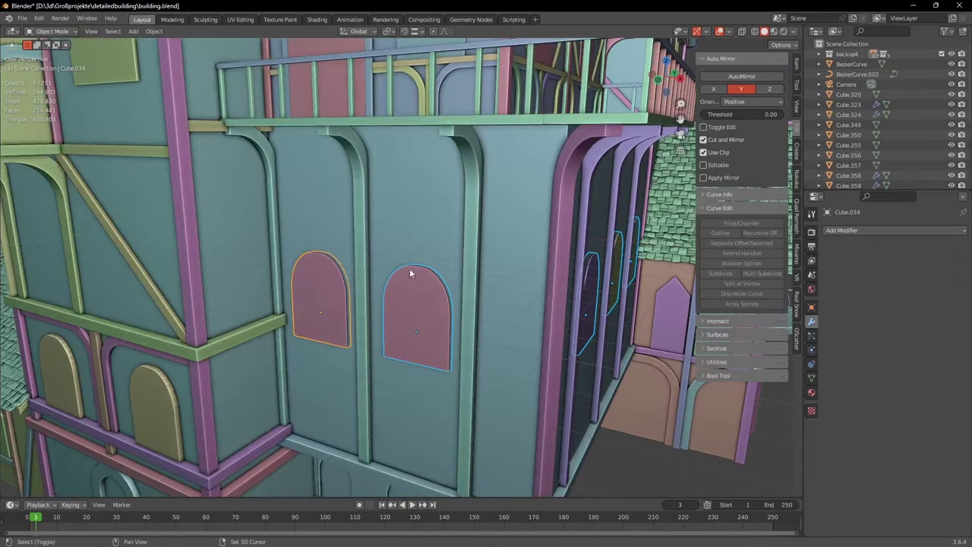
left_click(451, 255)
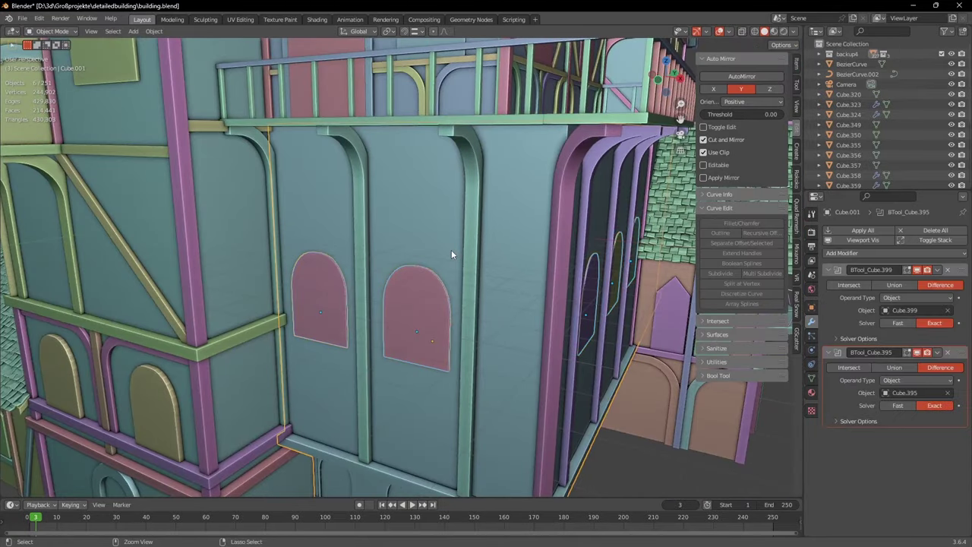
key("ctrl+KP_Subtract")
middle_click_drag(451, 250, 374, 243)
scroll(426, 251, "down", 4)
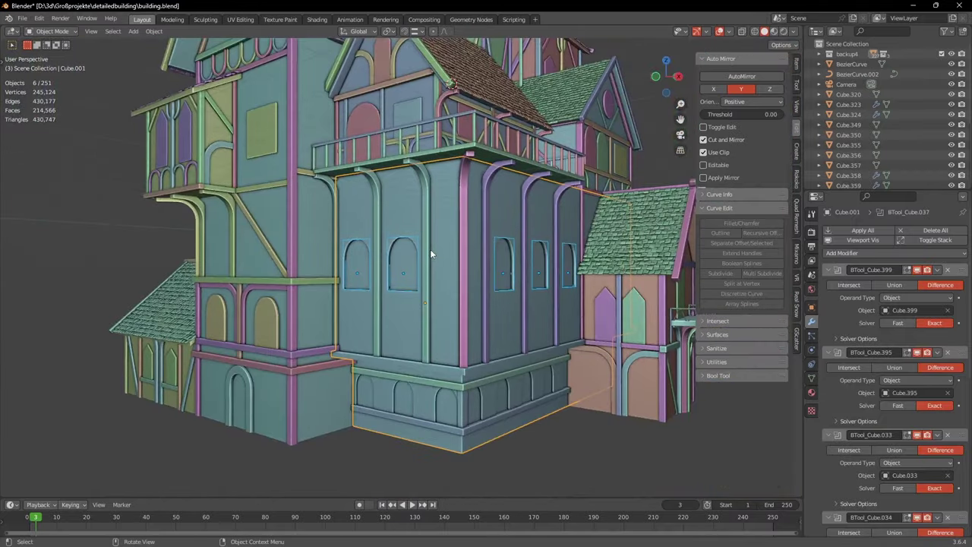
scroll(430, 249, "up", 5)
scroll(424, 438, "down", 4)
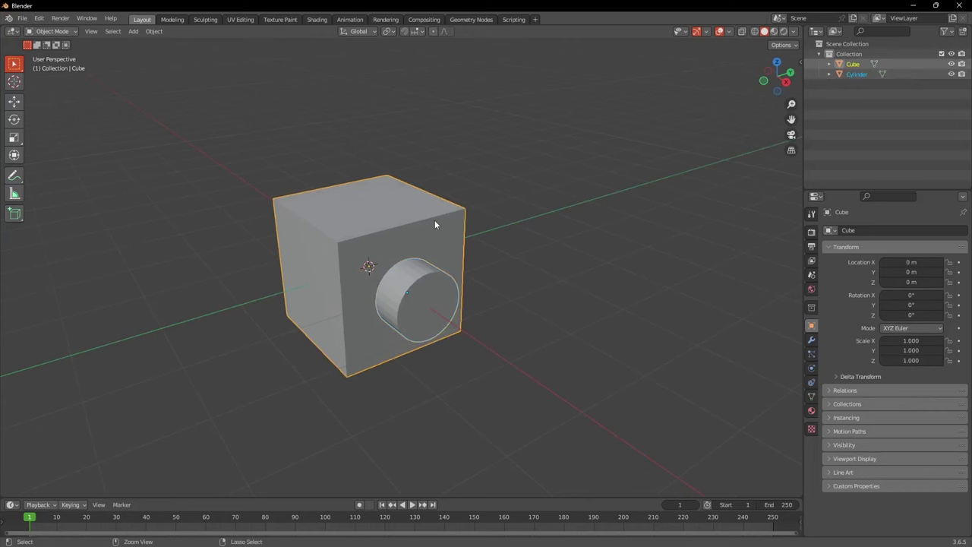
Subtract the cylinder from the cube, apply the boolean, and delete the cutter.
key("ctrl+shift+KP_Subtract")
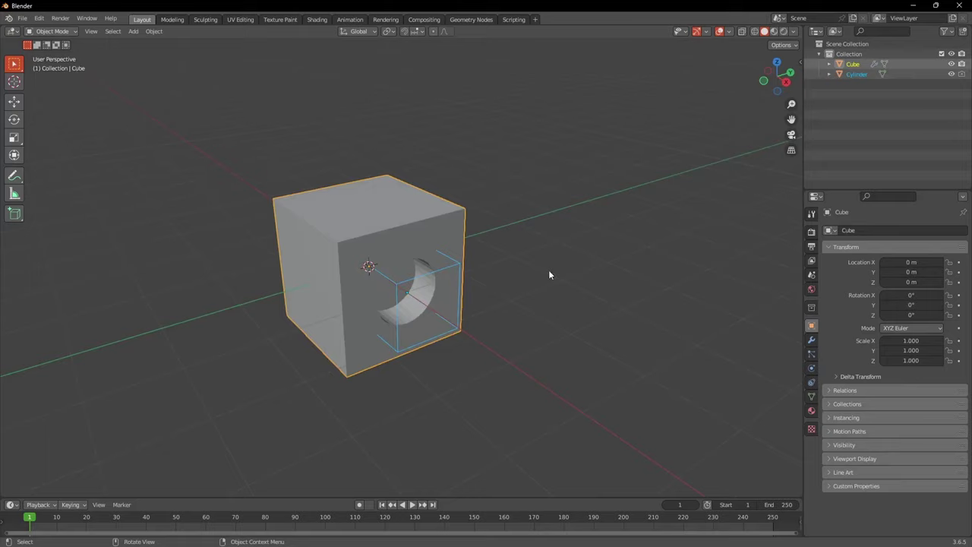
middle_click_drag(548, 270, 524, 266)
left_click(810, 339)
key("ctrl+a")
key("Delete")
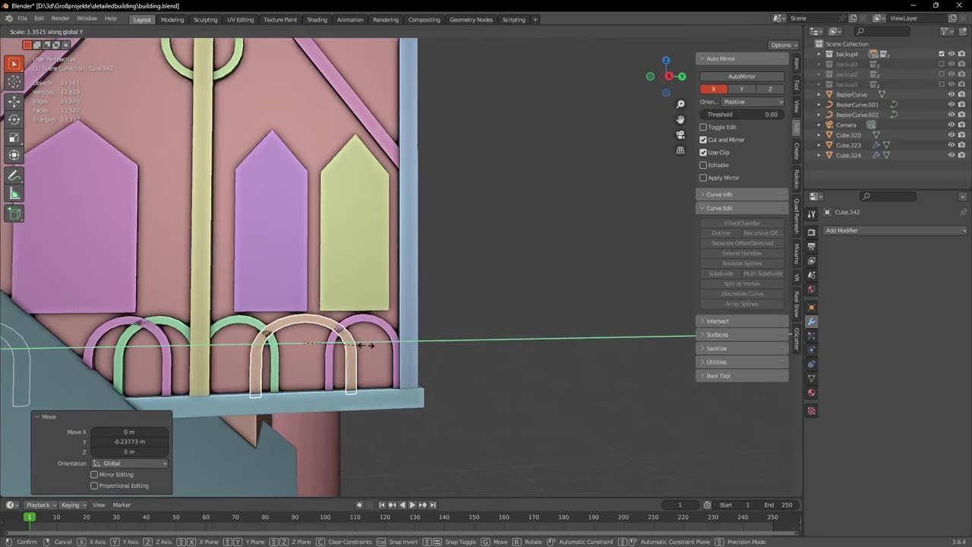
Finish scaling the panel along Y and move the geometry along X.
left_click(364, 345)
key("g")
key("x")
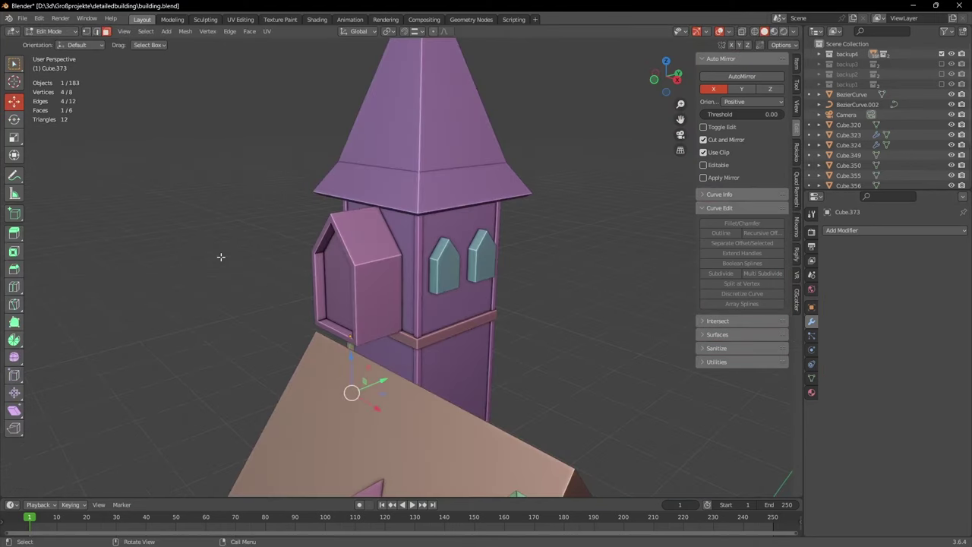
Save the file in object mode and set Cylinder.041 as Cube.328's mirror object.
key("Tab")
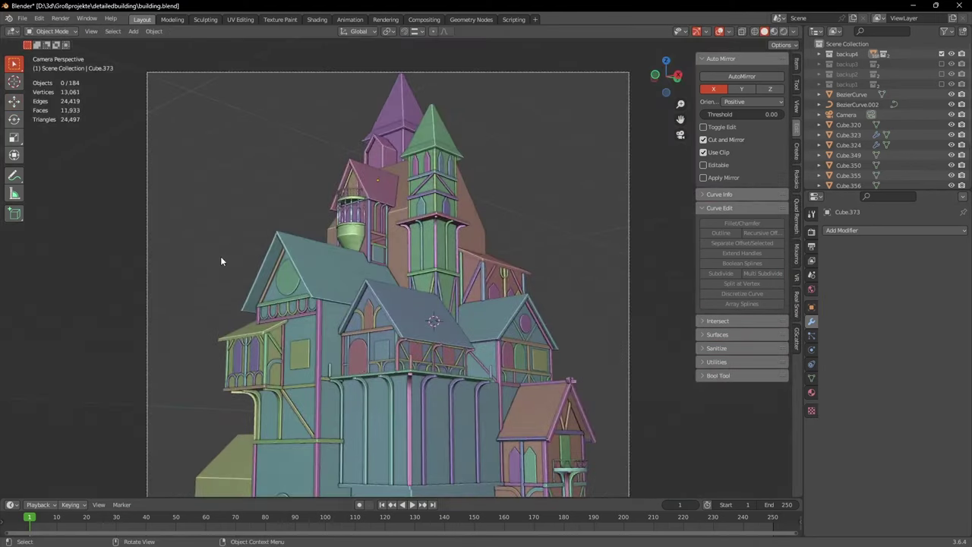
key("ctrl+s")
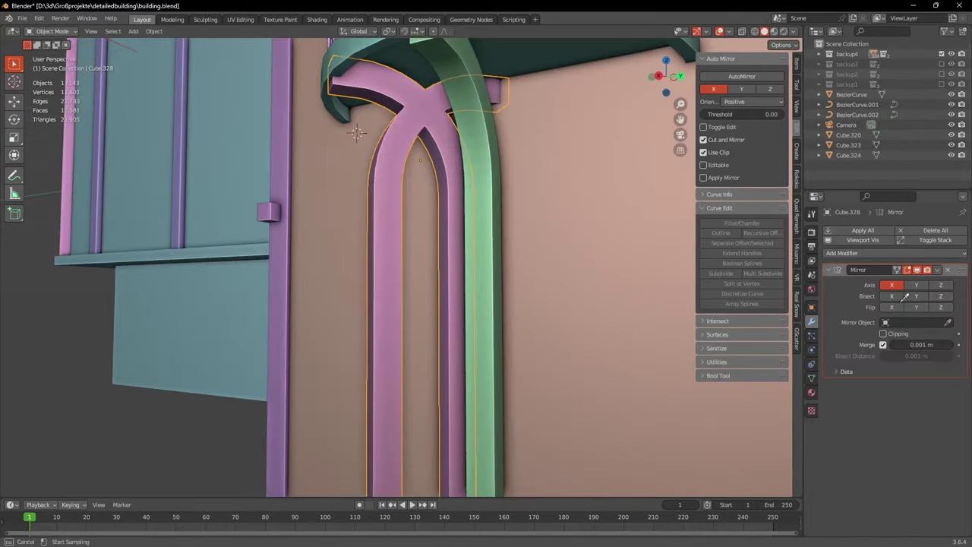
left_click(542, 49)
scroll(434, 367, "down", 6)
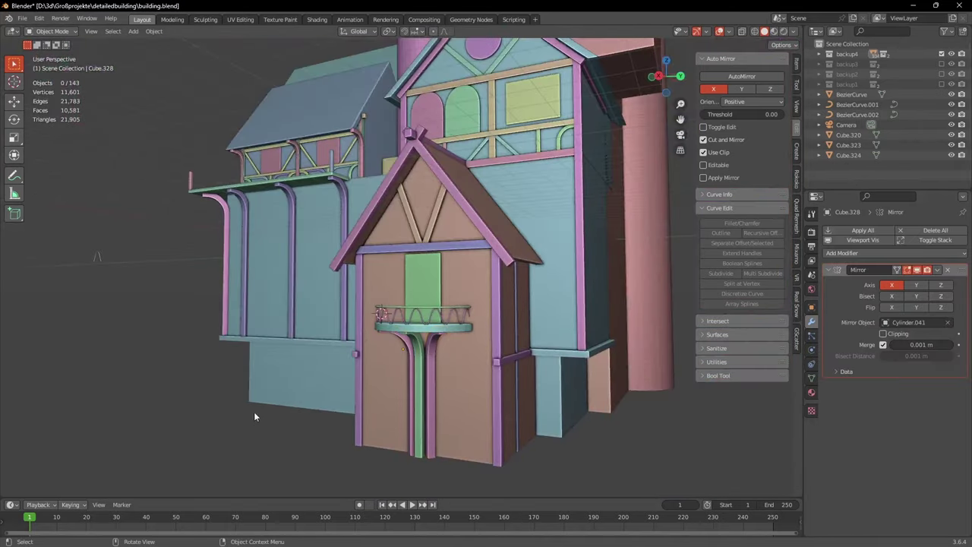
middle_click_drag(253, 411, 398, 400)
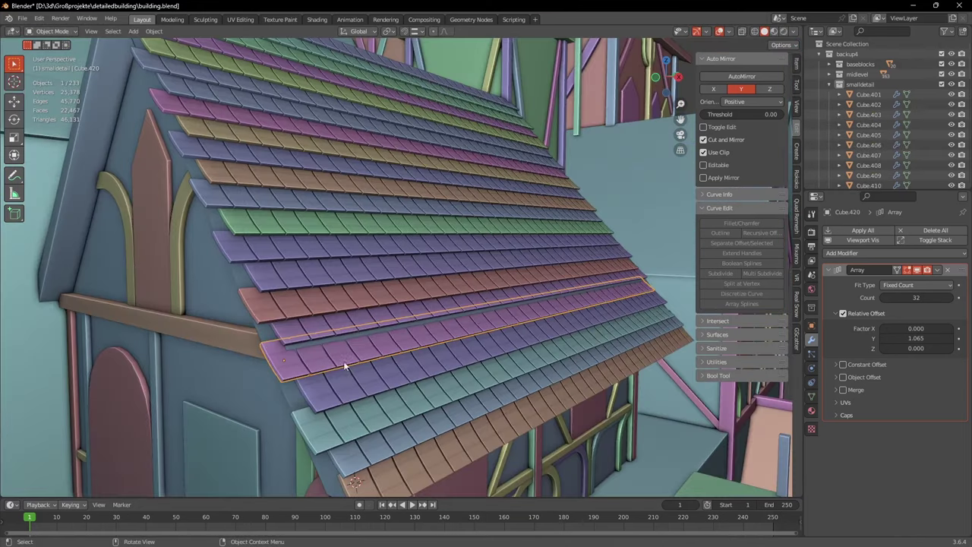
Rotate one pink roof tile row slightly around the Y axis.
left_click(347, 370)
key("r")
key("y")
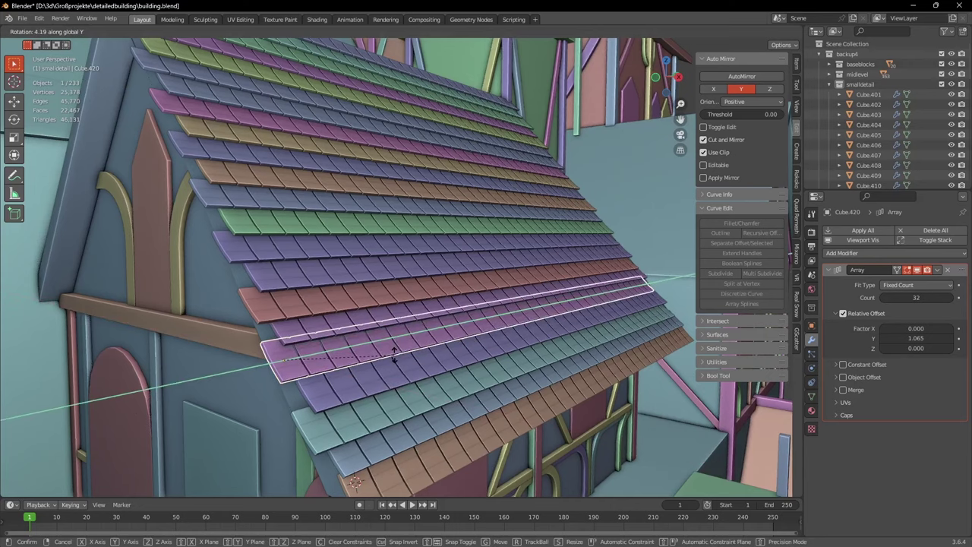
left_click(392, 353)
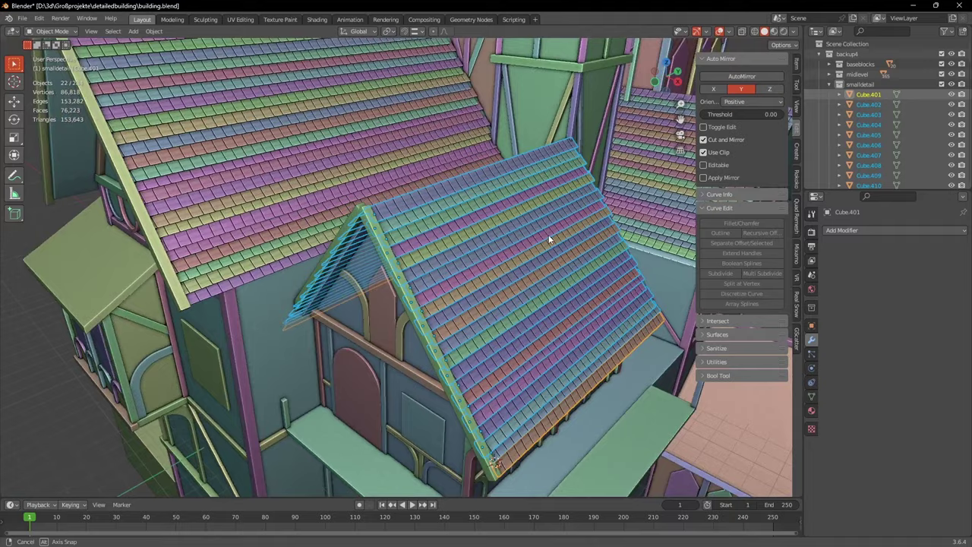
Randomly select half the roof tile vertices and offset them along Z.
key("Tab")
left_click(146, 31)
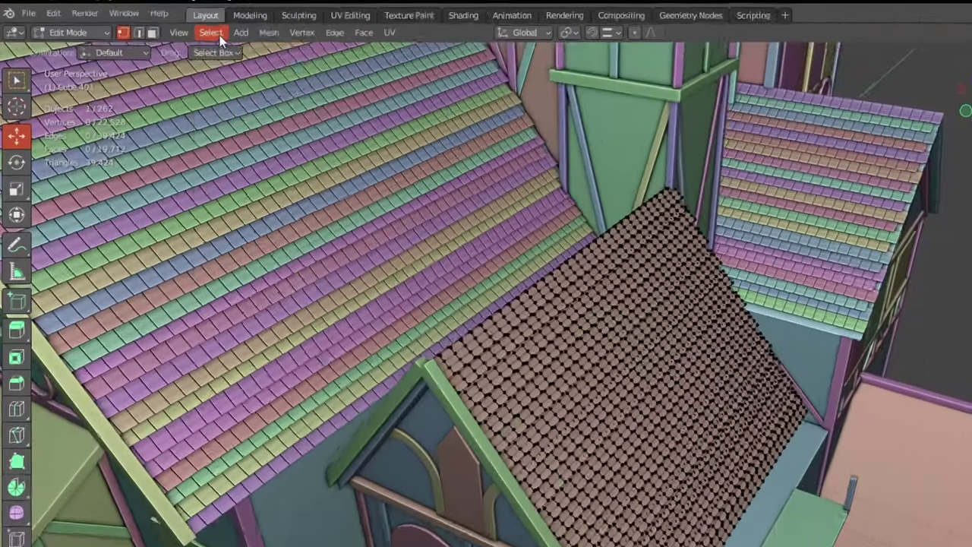
left_click(332, 186)
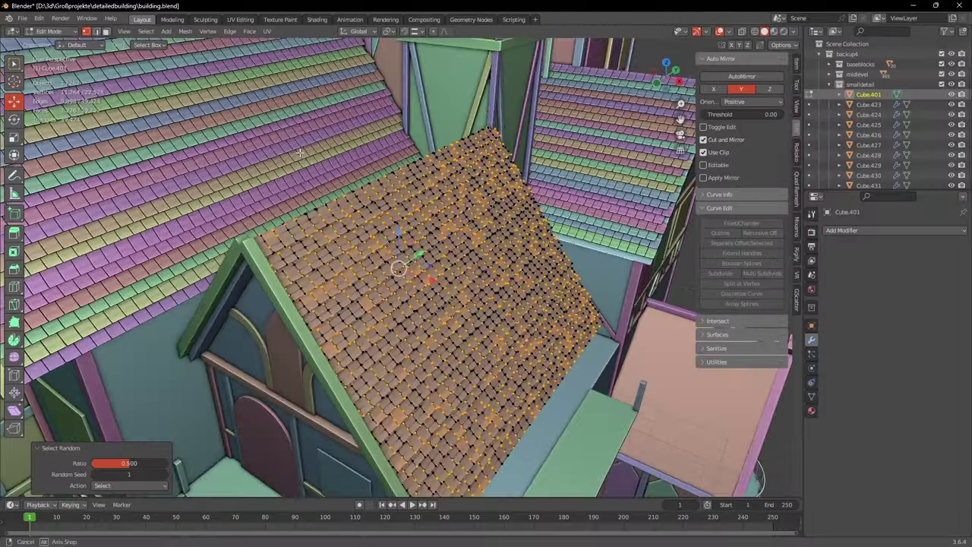
key("g")
key("z")
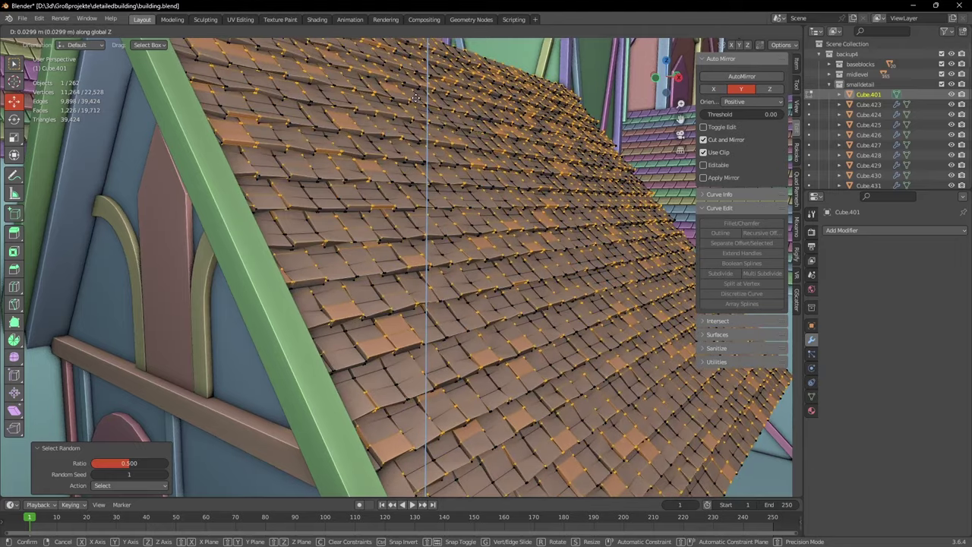
left_click(426, 109)
key("Tab")
Duplicate a tile near the roof's centre and place copies higher up the gap along Y.
scroll(415, 110, "up", 2)
scroll(418, 107, "down", 4)
scroll(410, 100, "up", 4)
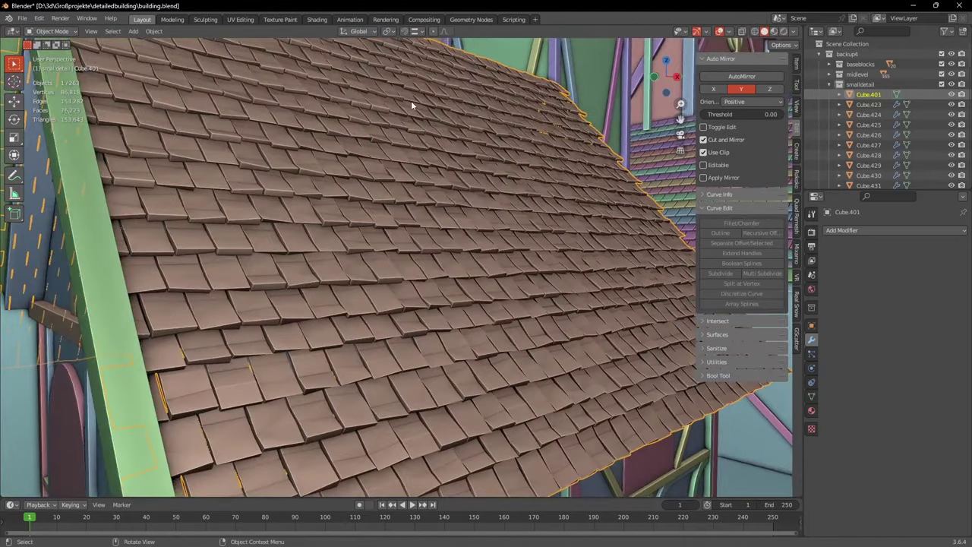
key("KP_0")
scroll(539, 185, "up", 3)
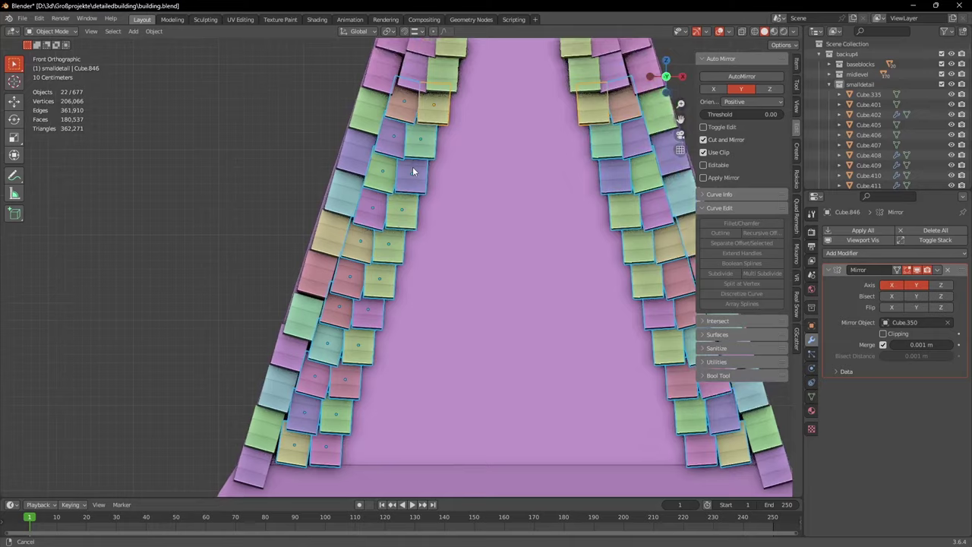
middle_click_drag(413, 171, 396, 166, "ctrl")
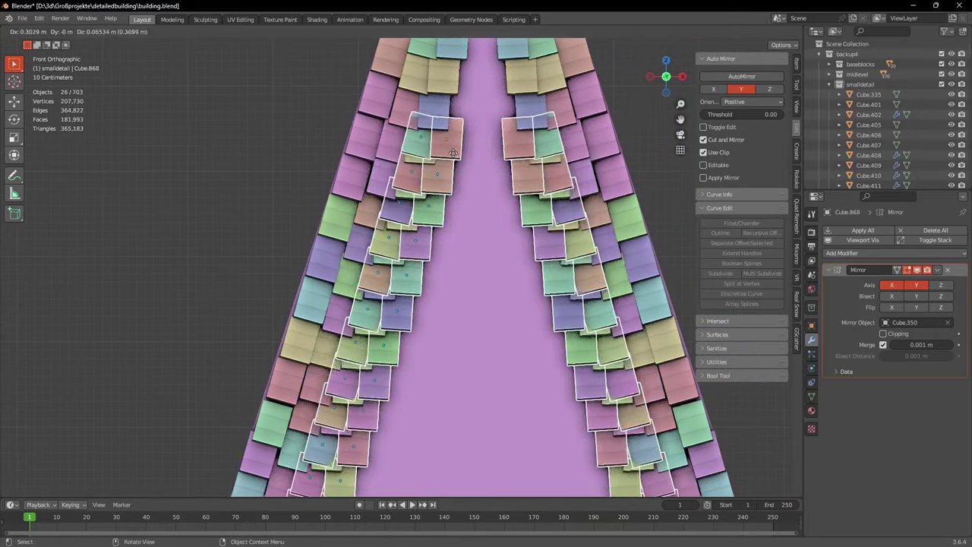
middle_click_drag(483, 157, 497, 253, "shift")
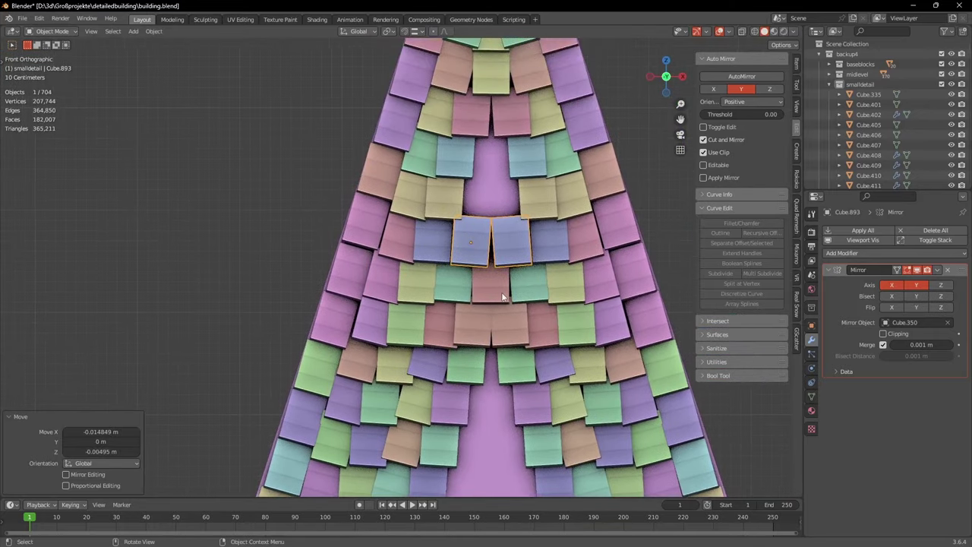
left_click(497, 287)
key("shift+d")
left_click(500, 164)
key("g")
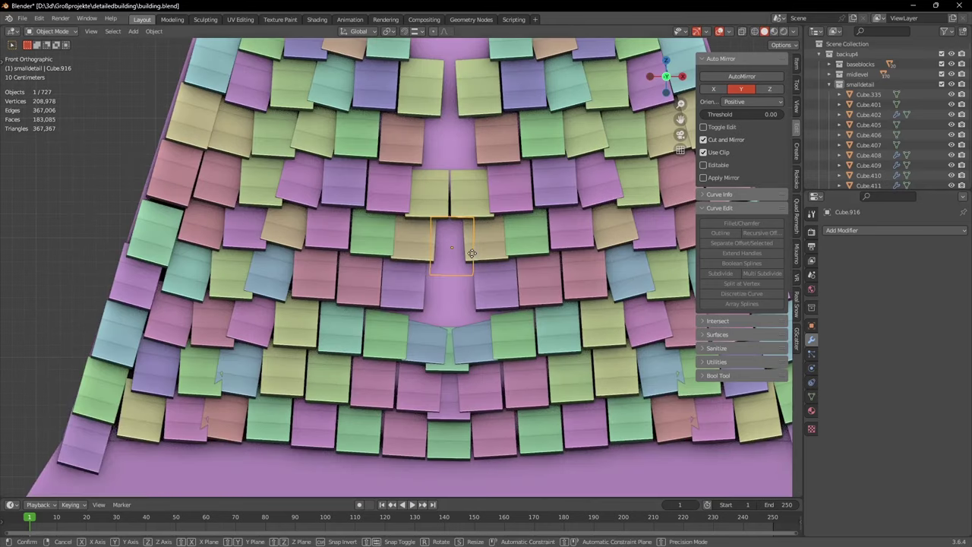
key("y")
left_click(474, 228)
Add two more tile copies lower in the centre gap, aligned along Y.
key("shift+d")
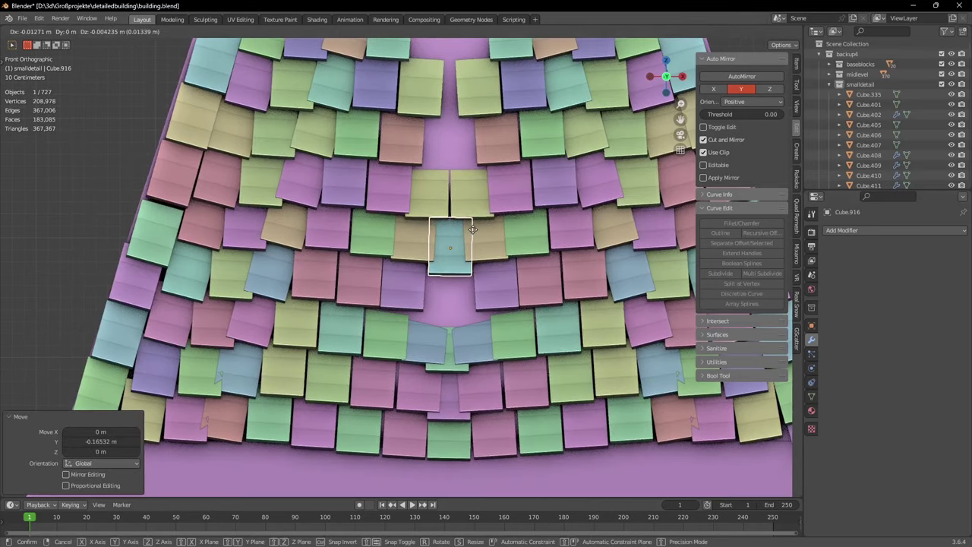
left_click(466, 282)
key("shift+d")
key("y")
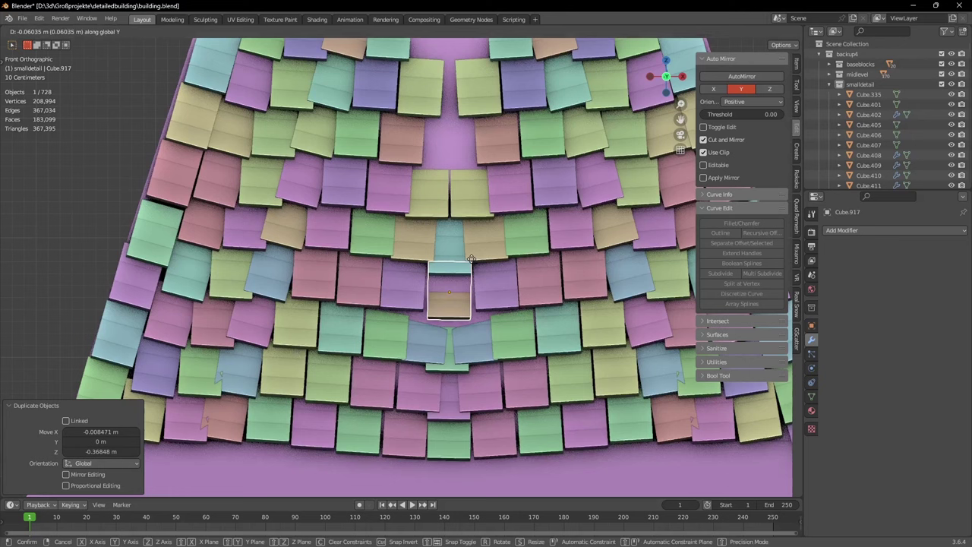
left_click(473, 252)
scroll(121, 224, "down", 6)
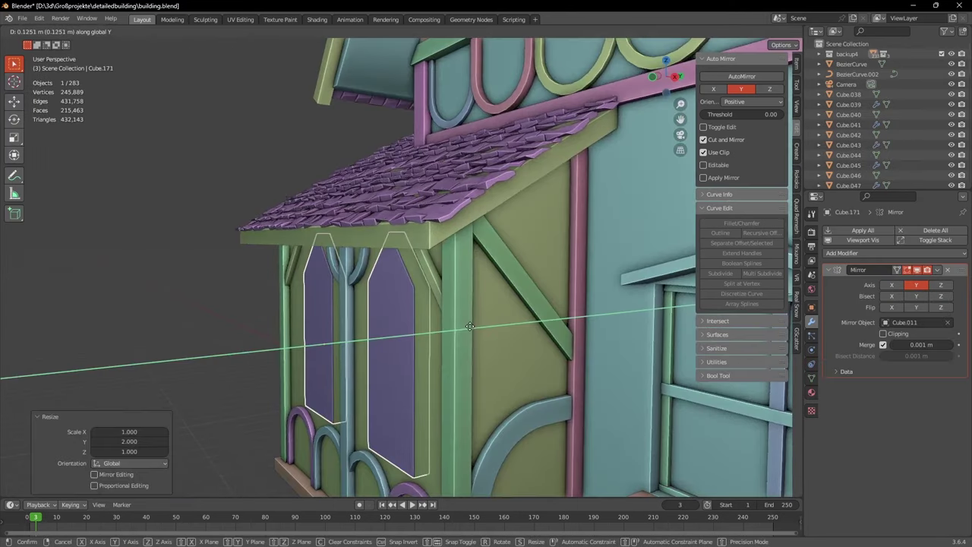
Subtract the window cutters from wall Cube.011 to cut the window openings.
left_click(470, 327)
left_click(512, 336, "shift")
key("ctrl+KP_Subtract")
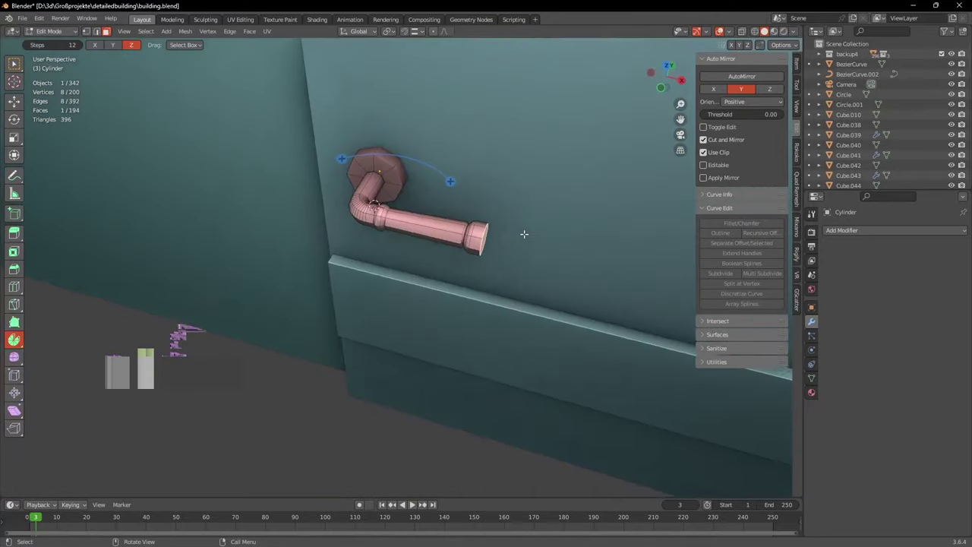
Extrude the door handle's end face and scale it down twice to shape the handle.
scroll(521, 232, "up", 5)
key("e")
left_click(522, 251)
key("s")
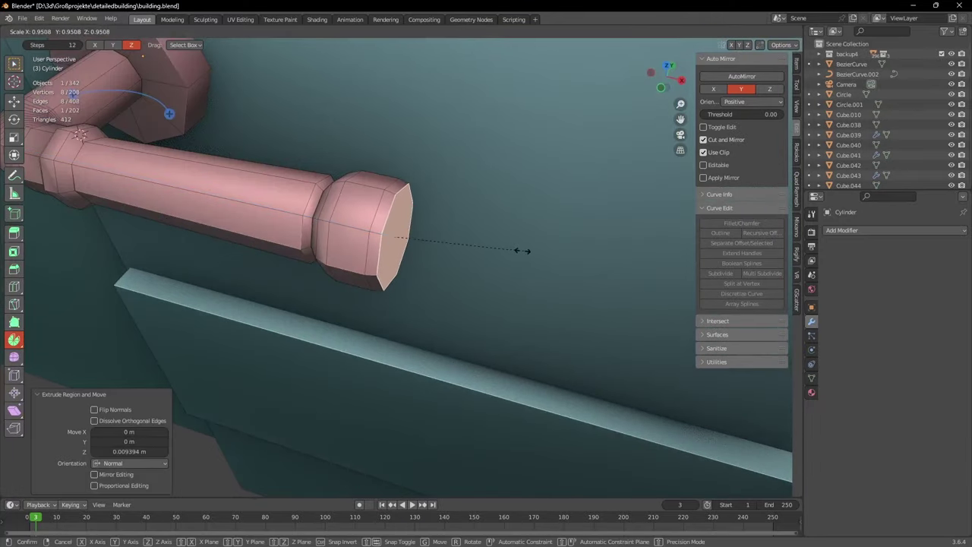
left_click(500, 246)
key("s")
left_click(504, 246)
key("Tab")
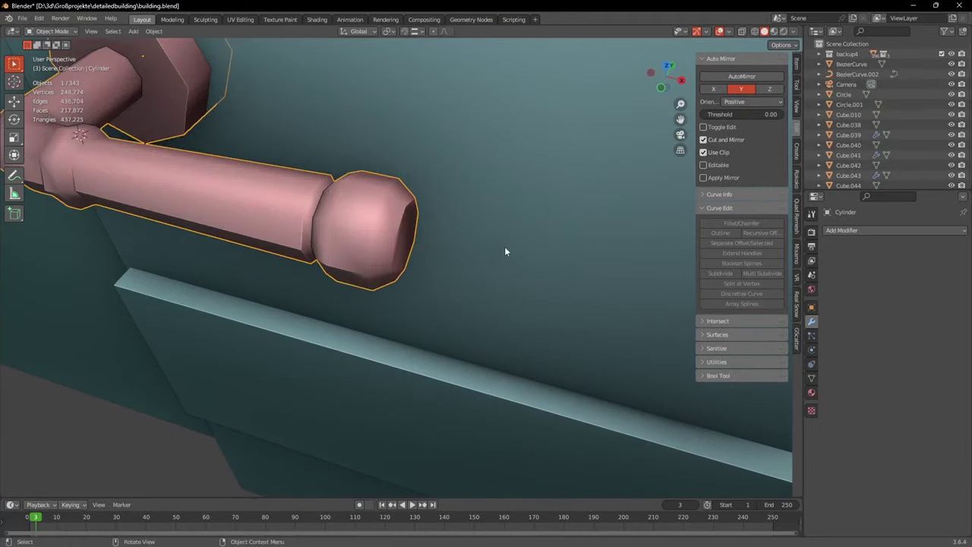
middle_click_drag(504, 246, 325, 445)
Raise the window's top vertex straight up along Z into a peak.
left_click(247, 372)
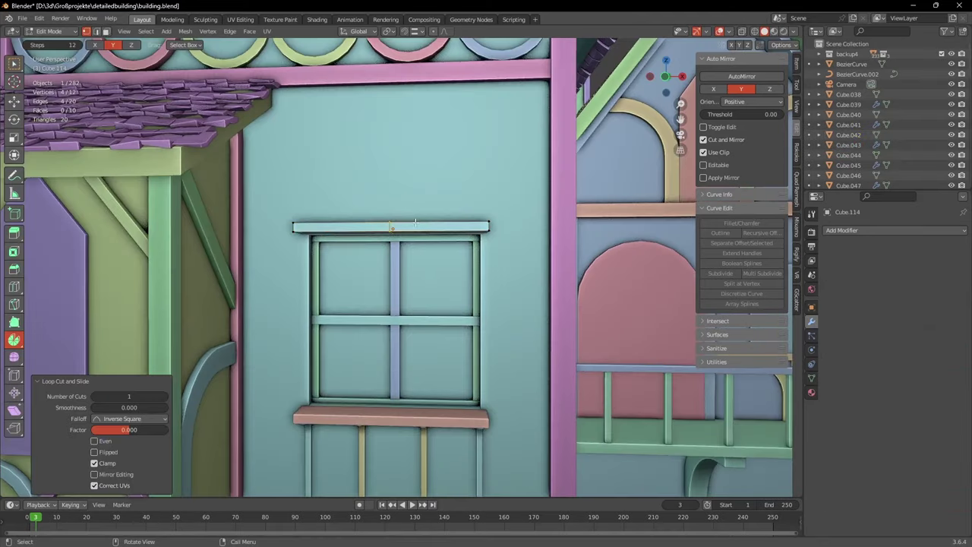
key("g")
key("z")
left_click(426, 201)
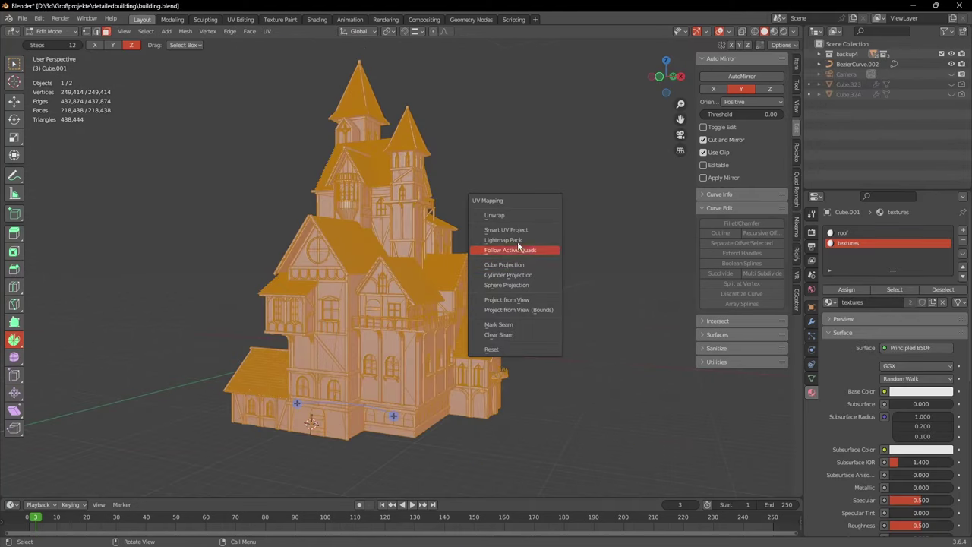
Smart UV Project the building mesh, then select all its sharp edges.
left_click(514, 230)
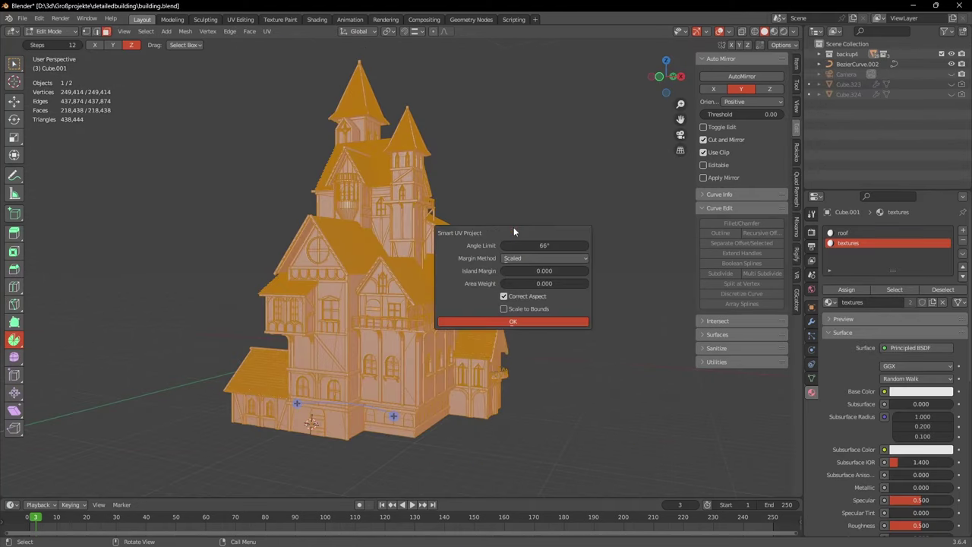
left_click(514, 322)
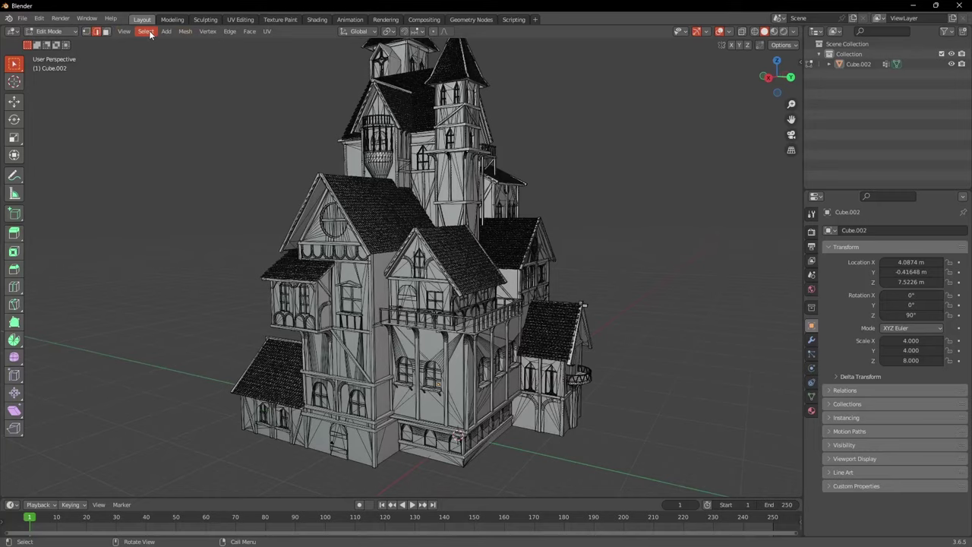
left_click(146, 31)
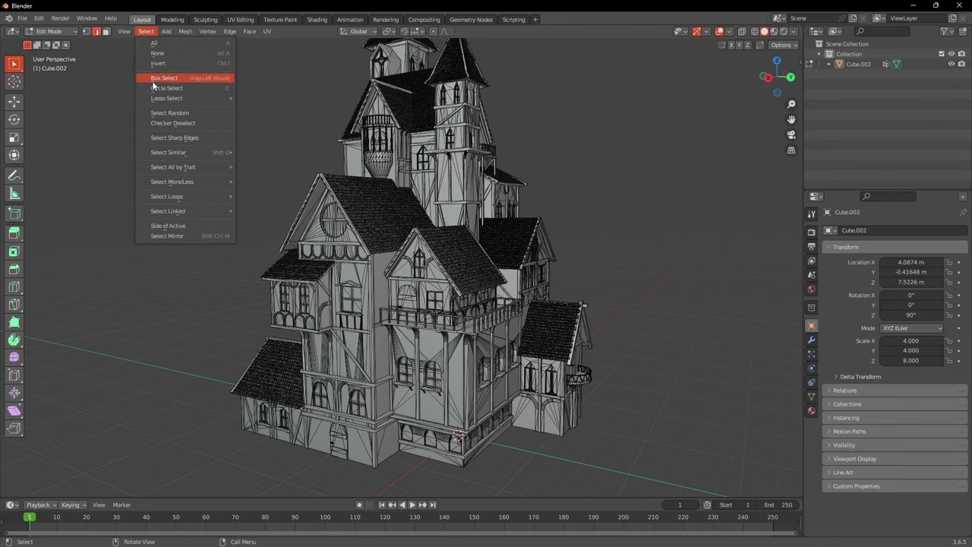
left_click(176, 137)
Mark the sharp edges as UV seams and select the whole mesh for unwrapping.
key("ctrl+e")
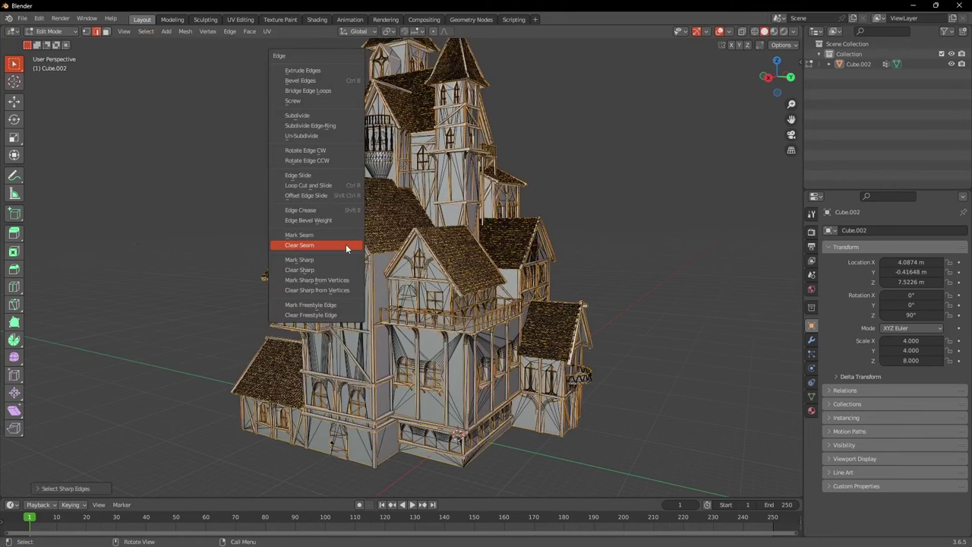
left_click(329, 234)
key("a")
key("u")
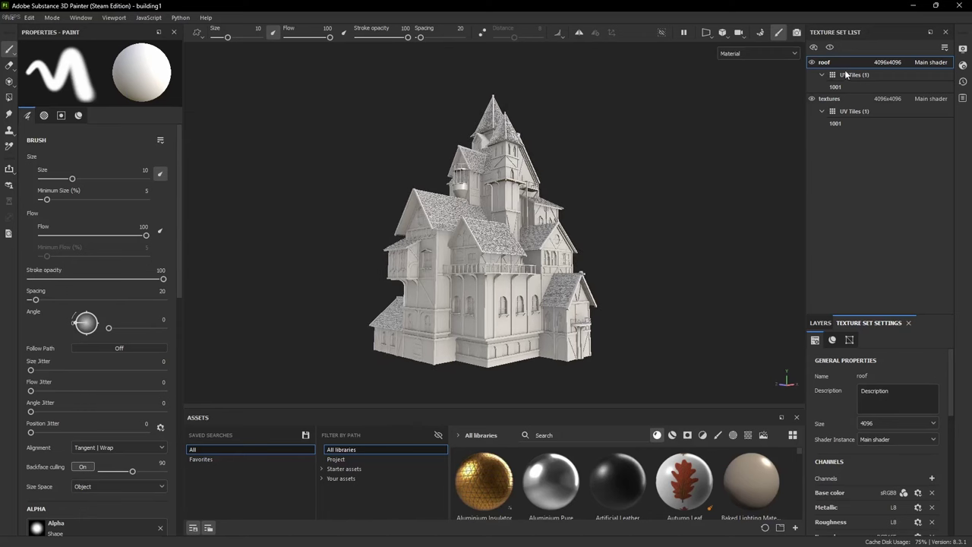
Give the fill layer a more saturated brown base colour.
left_click(820, 322)
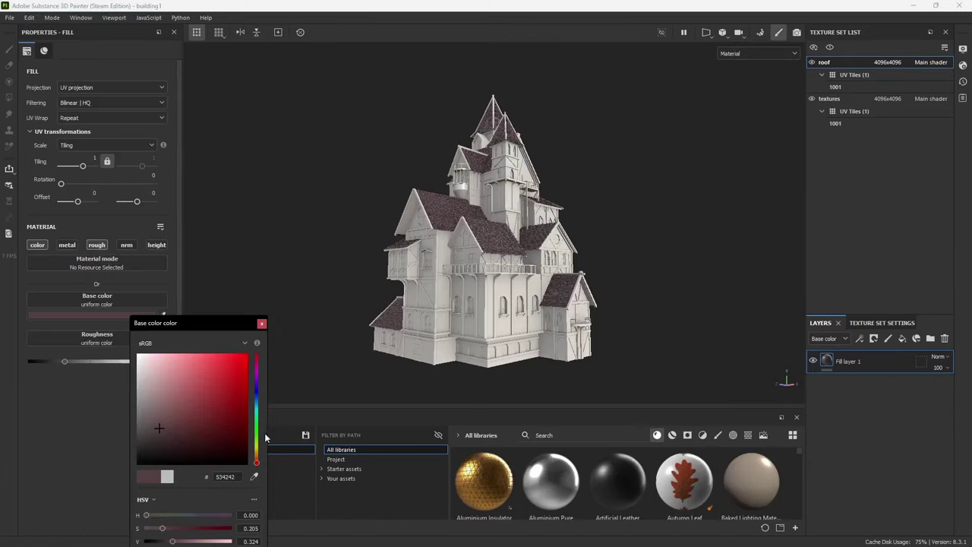
left_click(258, 459)
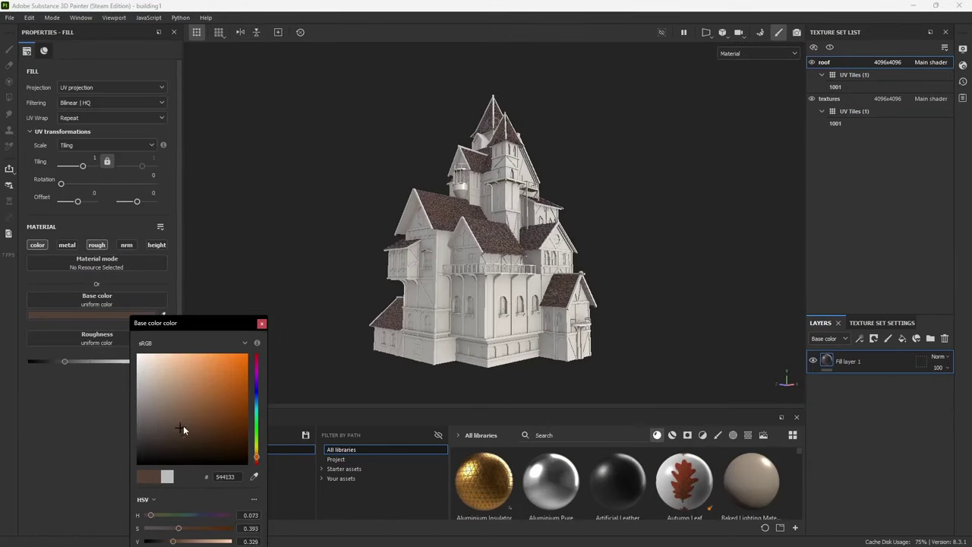
left_click_drag(183, 425, 193, 425)
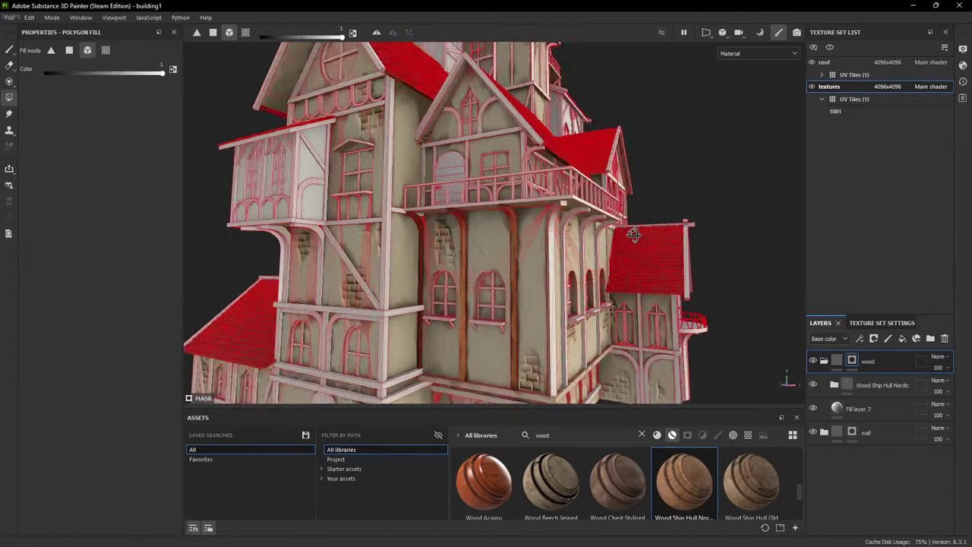
Reduce the wall dirt and add a Blur Slope filter above Fill layer 3's Dirt generator.
left_click_drag(546, 258, 590, 268, "alt")
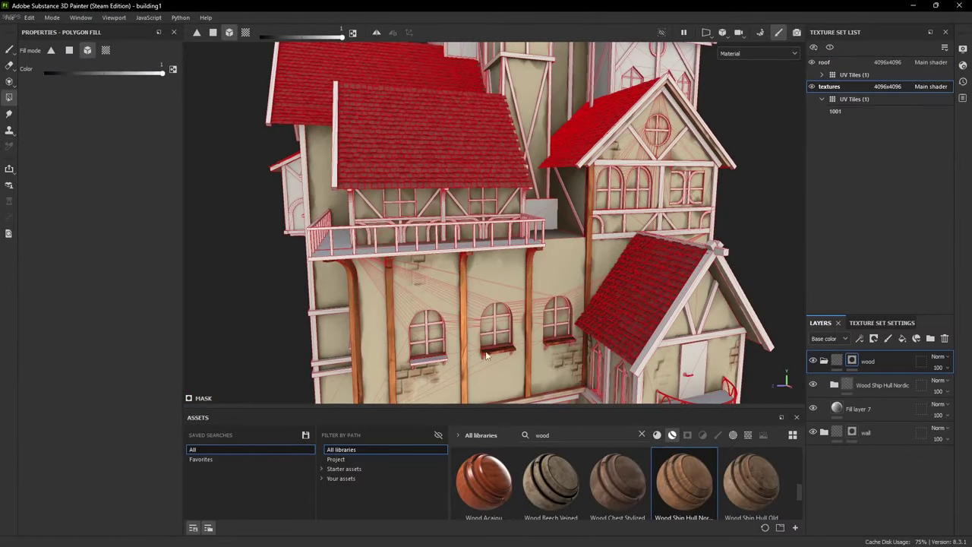
right_click_drag(487, 355, 371, 289, "alt")
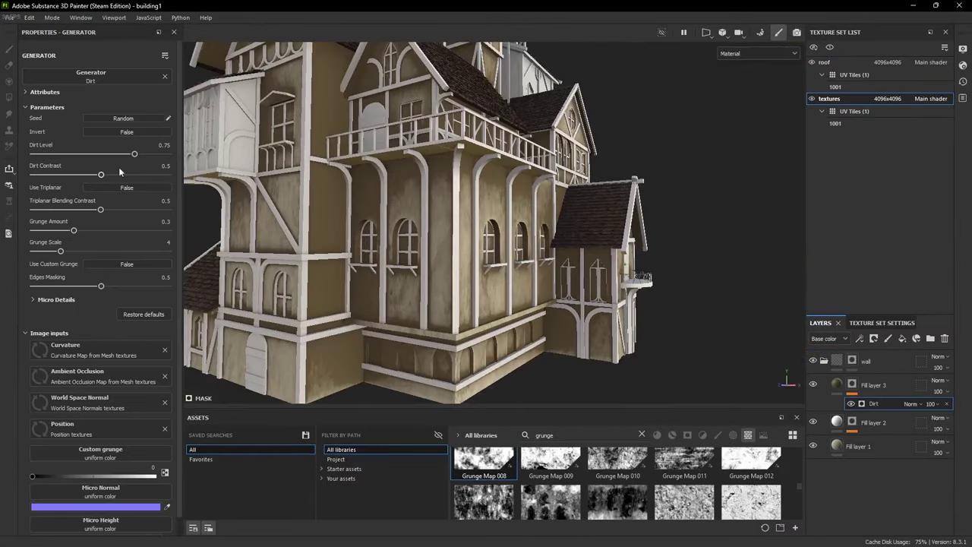
left_click_drag(99, 155, 77, 155)
right_click(881, 404)
left_click(896, 251)
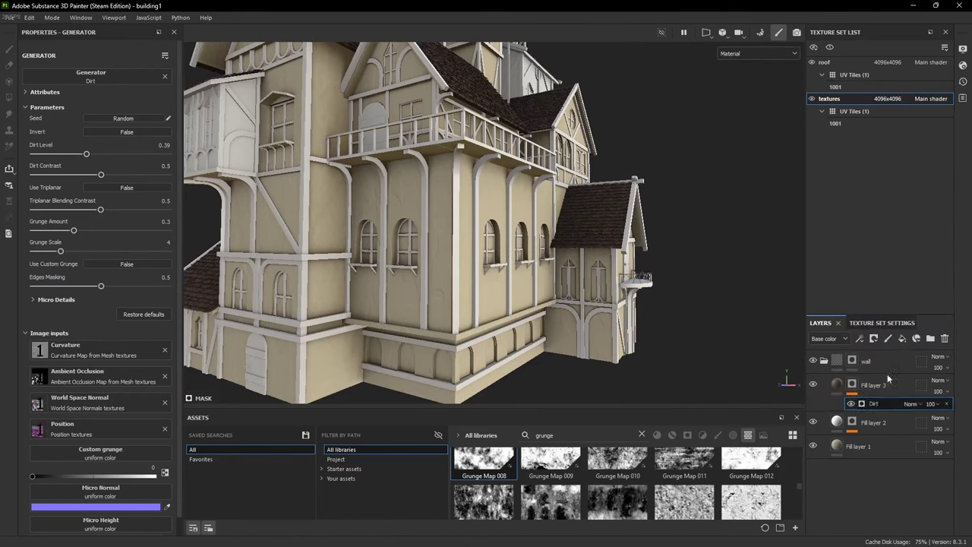
left_click(124, 77)
left_click(142, 150)
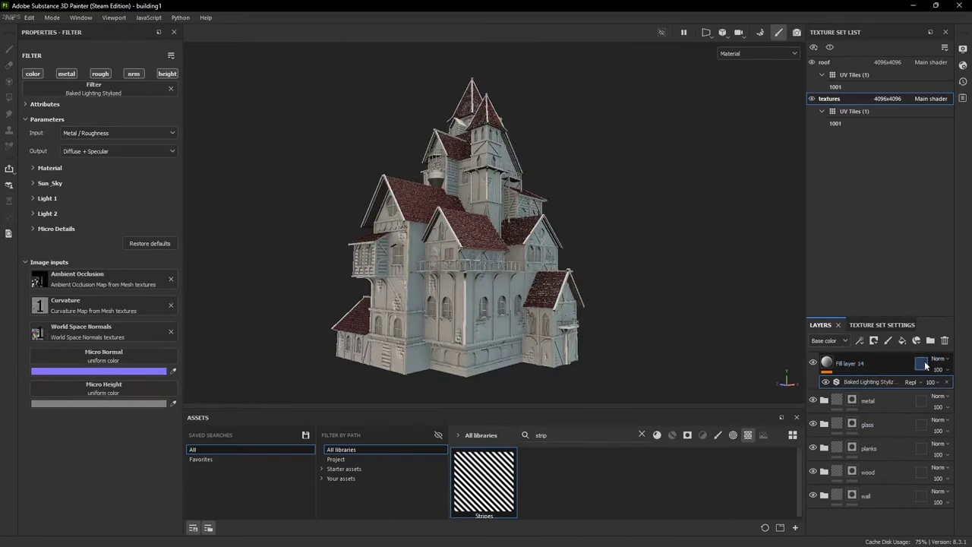
Set baked-lighting Fill layer 14's blend mode to Soft light and compare with it hidden.
left_click(945, 361)
left_click(919, 245)
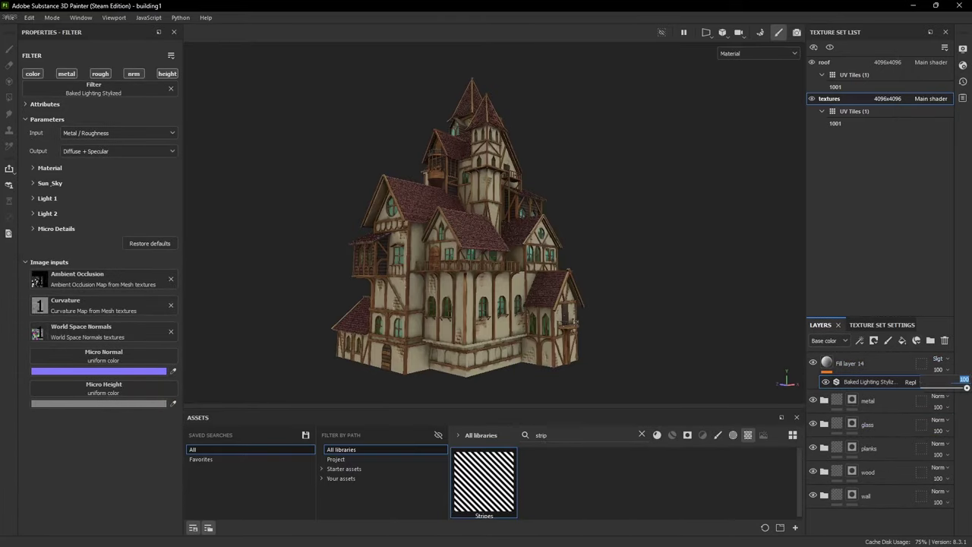
left_click(812, 363)
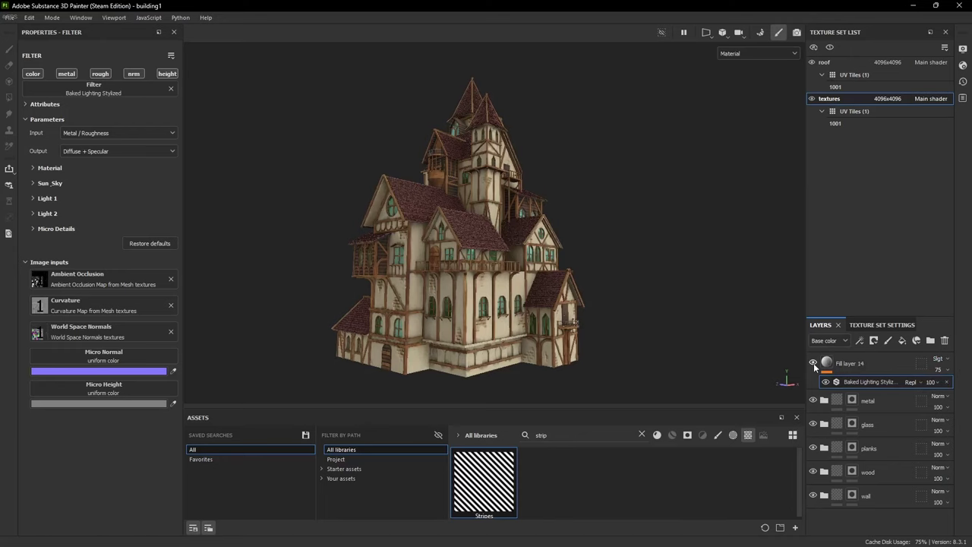
left_click(813, 363)
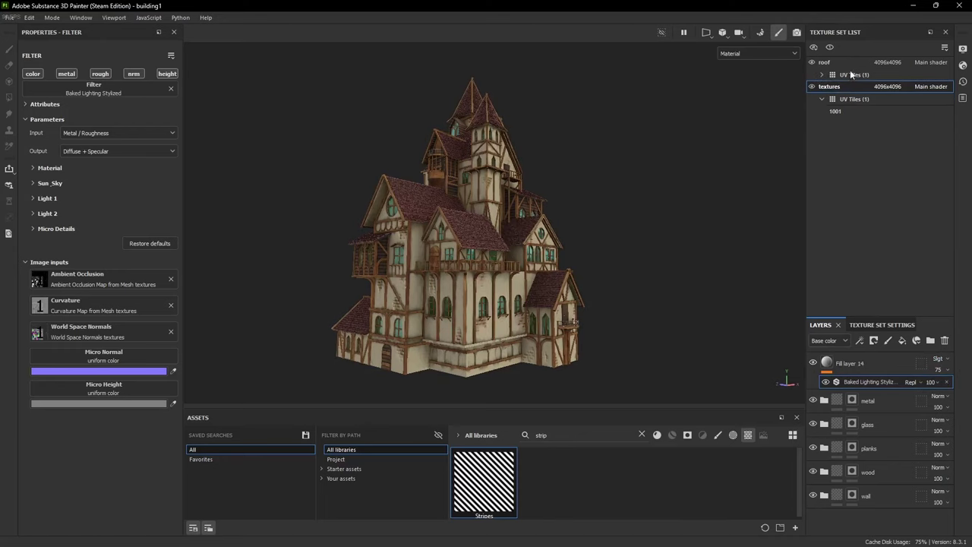
Export the building's textures at 8192 size.
left_click(888, 368)
key("ctrl+shift+e")
left_click(516, 202)
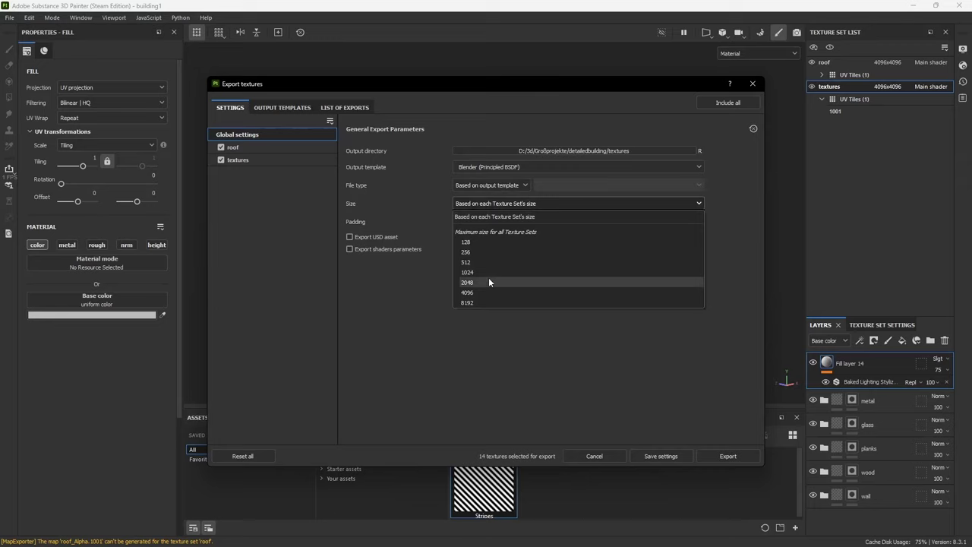
left_click(488, 282)
left_click(475, 201)
left_click(470, 301)
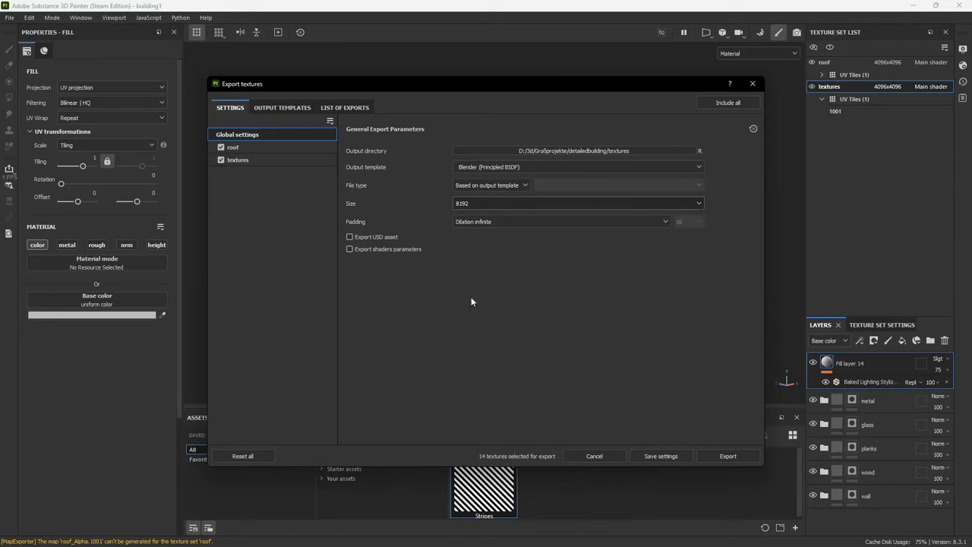
left_click(740, 457)
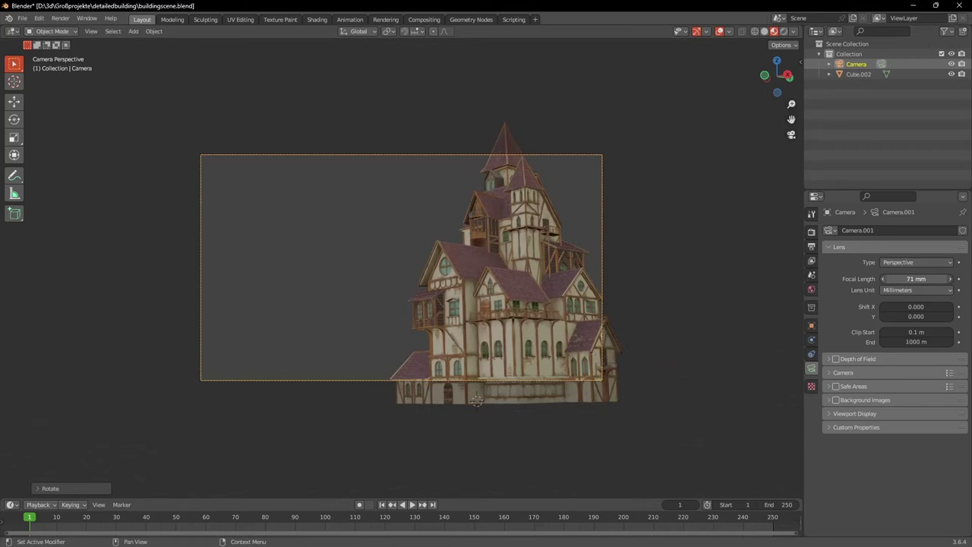
Set the camera focal length to 65 mm and move it back along its axis.
left_click_drag(916, 279, 906, 279)
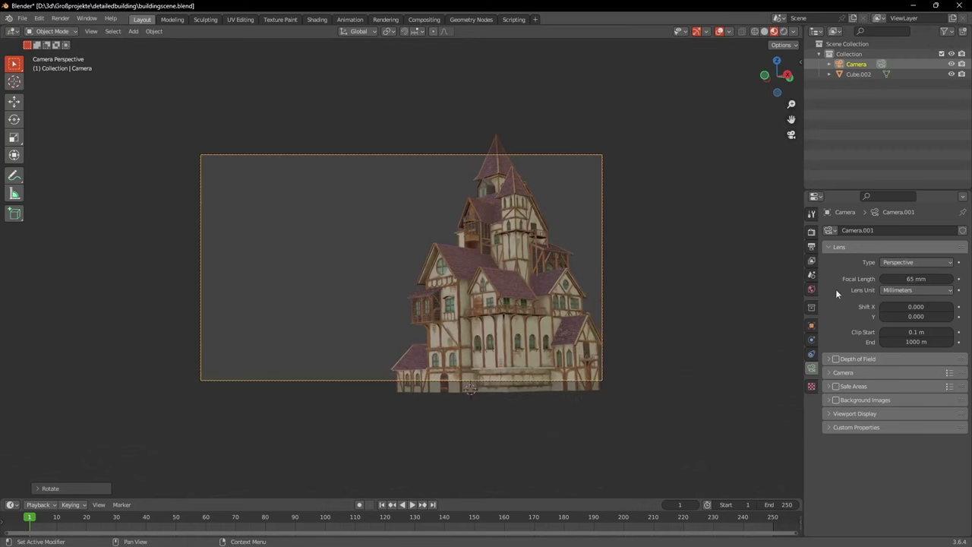
key("g")
key("z")
key("z")
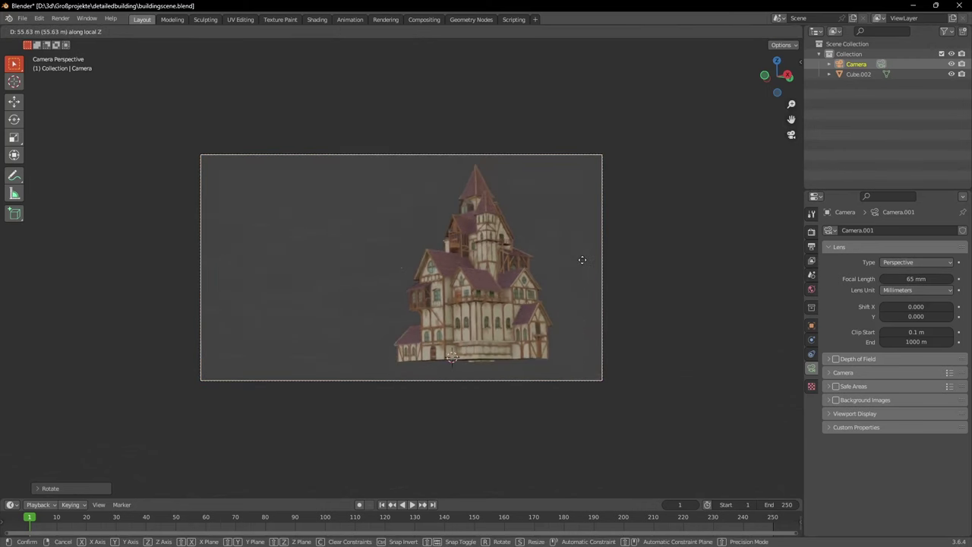
left_click(578, 293)
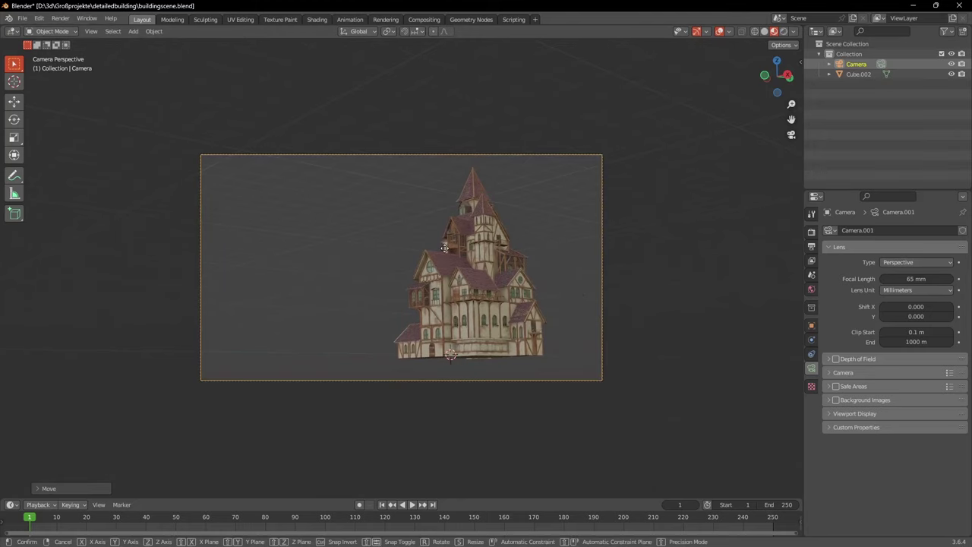
Adjust the camera vertically and raise a smooth hill in the ground plane.
key("z")
left_click(442, 265)
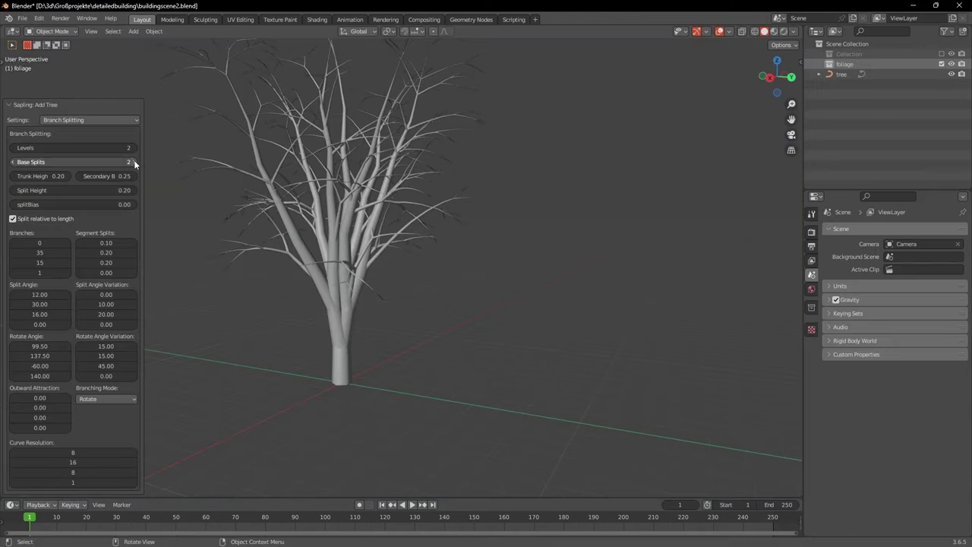
left_click_drag(114, 162, 130, 163)
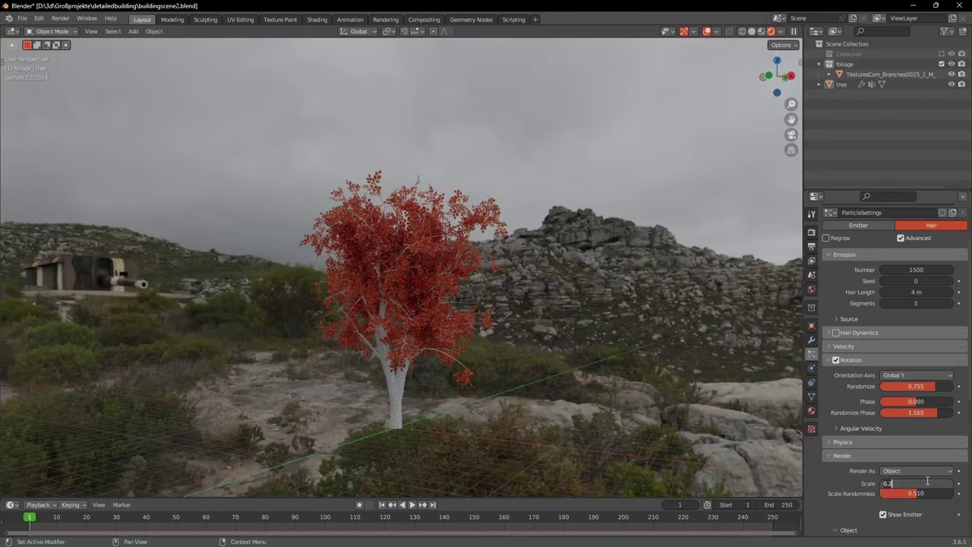
Place the scaled red tree, position a duplicated bush, and pick the clover leaf colour.
key("Return")
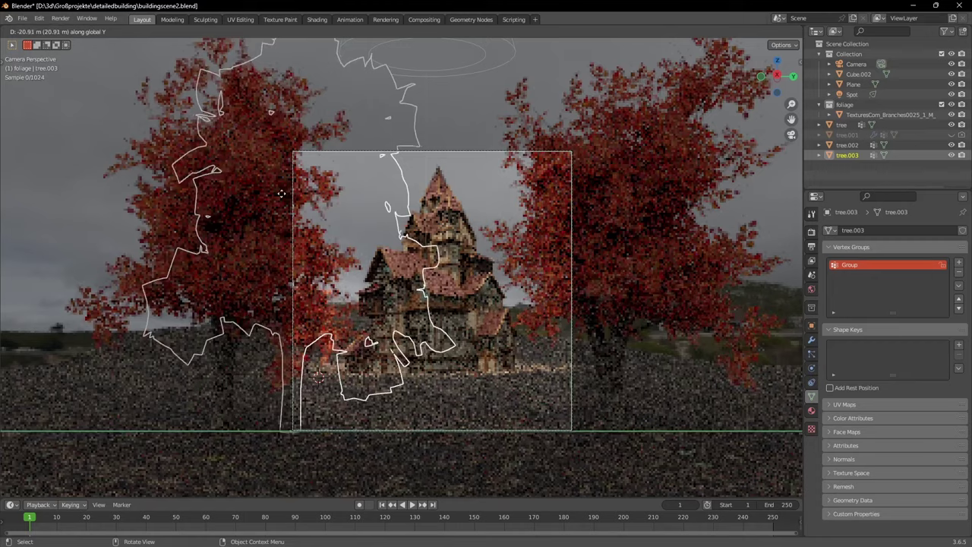
left_click(219, 186)
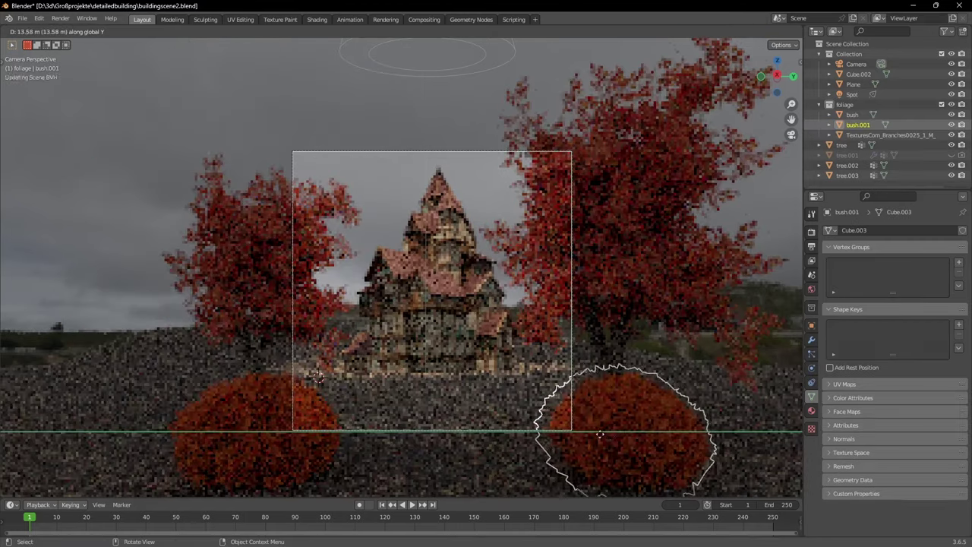
key("Return")
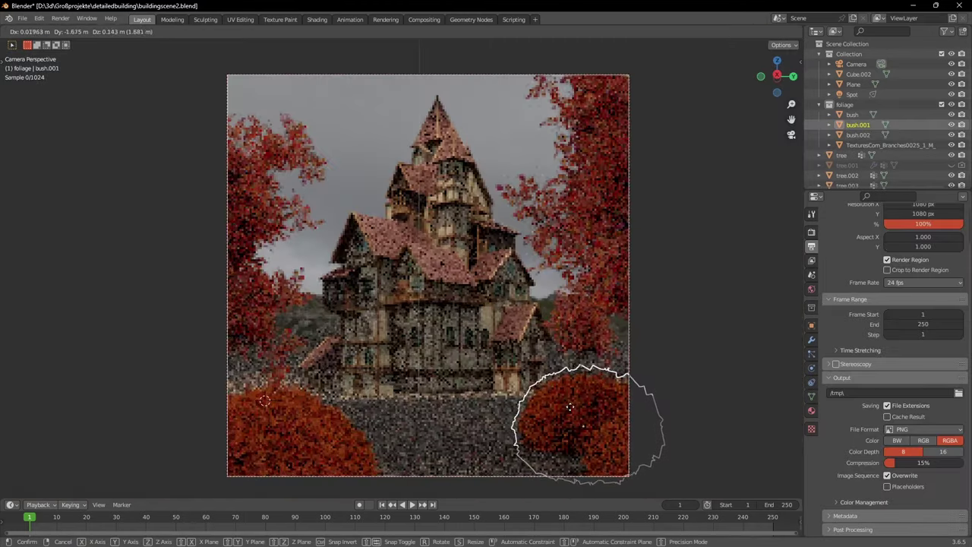
left_click(570, 407)
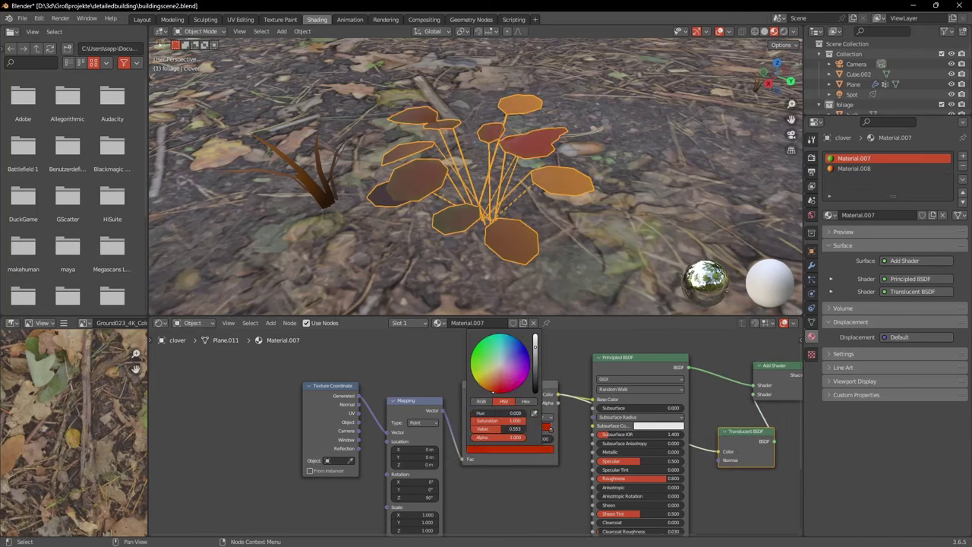
left_click(486, 449)
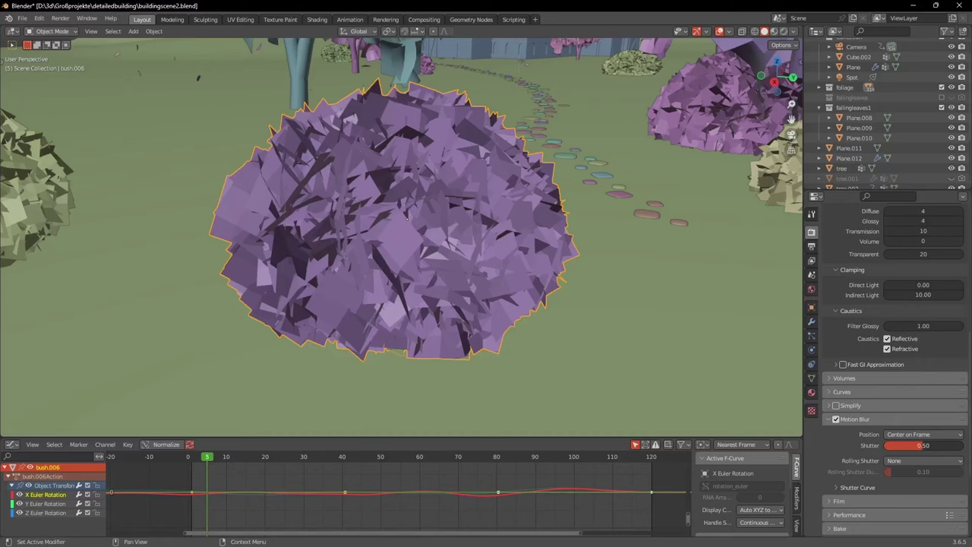
Orbit down over the bush and play the scene animation.
middle_click_drag(370, 281, 505, 255)
key("space")
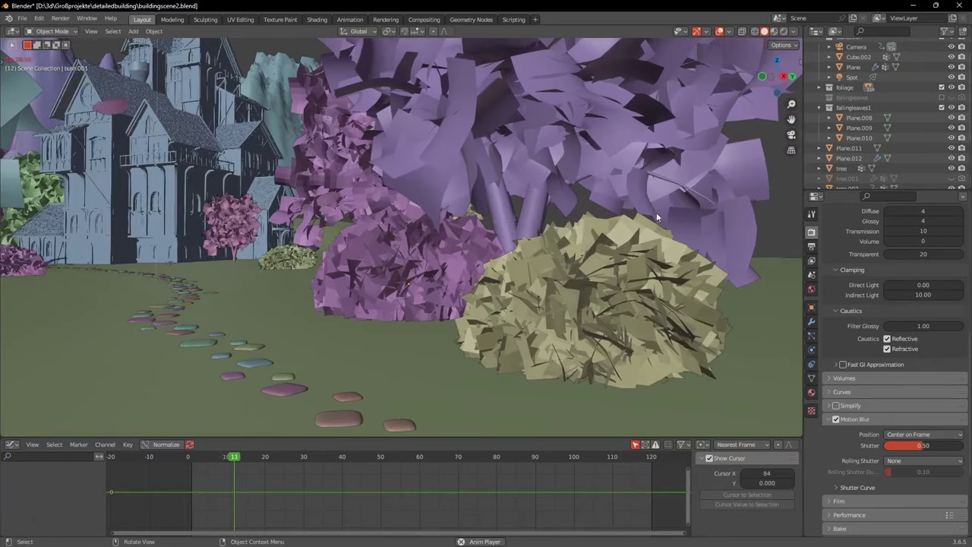